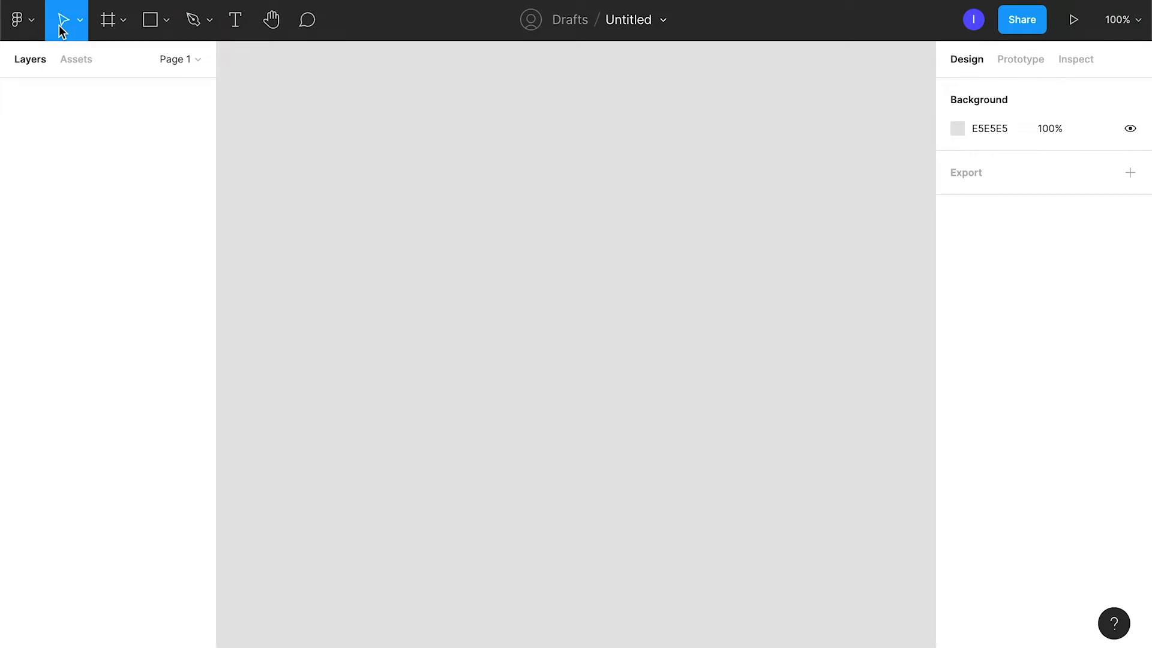
pyautogui.click(112, 23)
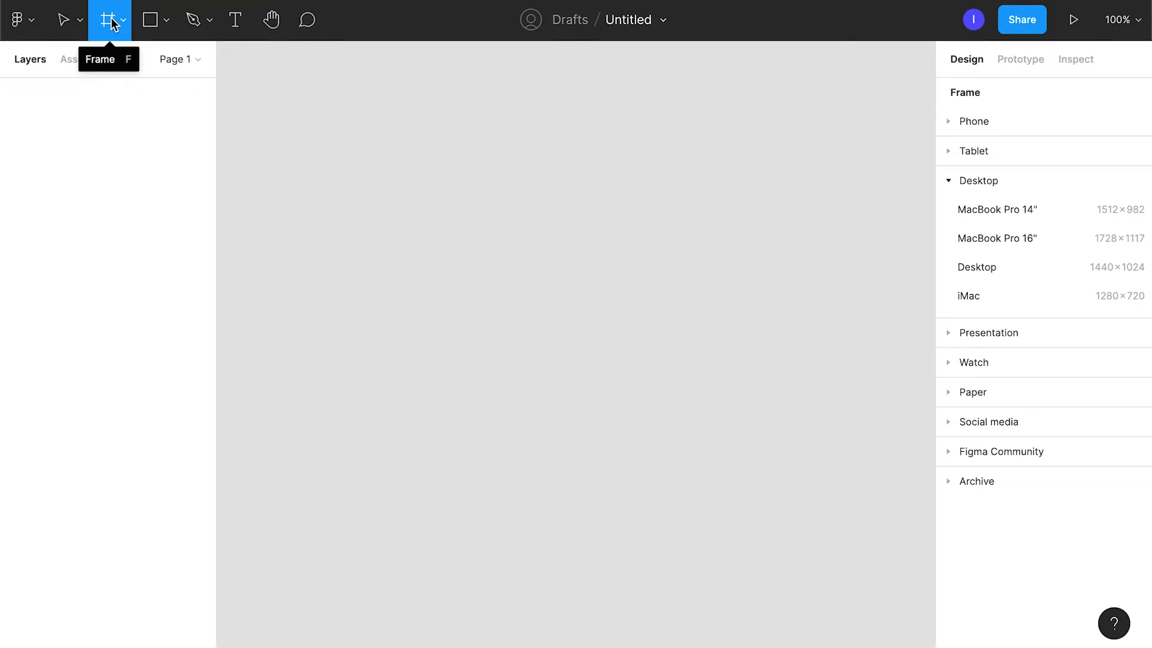
pyautogui.click(148, 27)
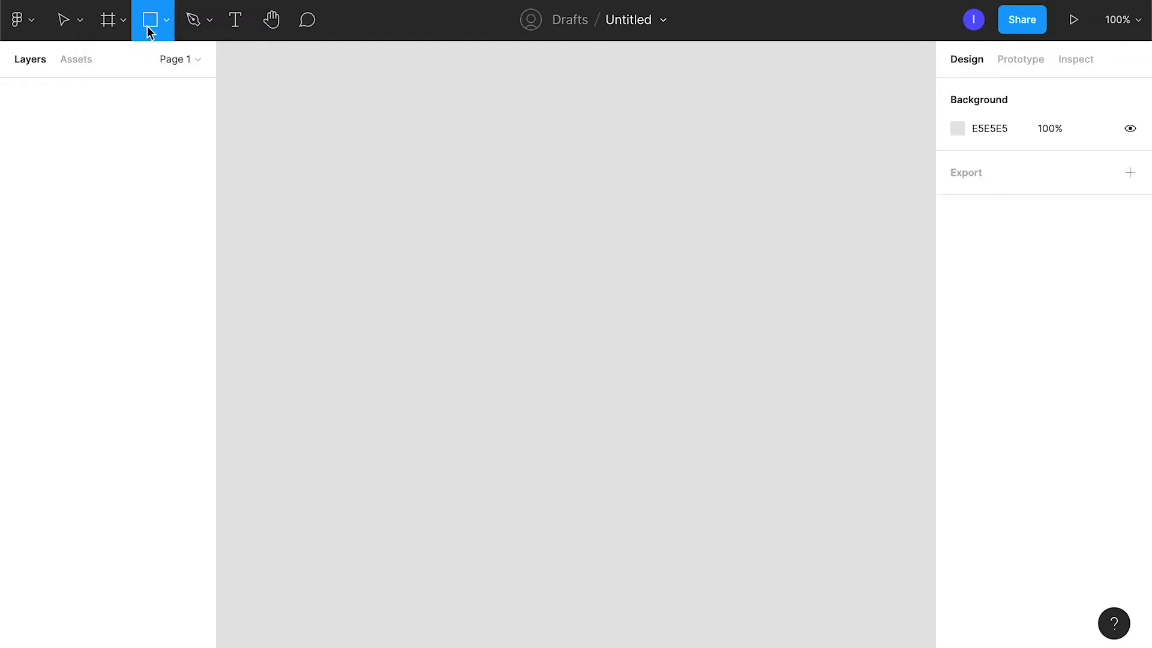
pyautogui.click(163, 26)
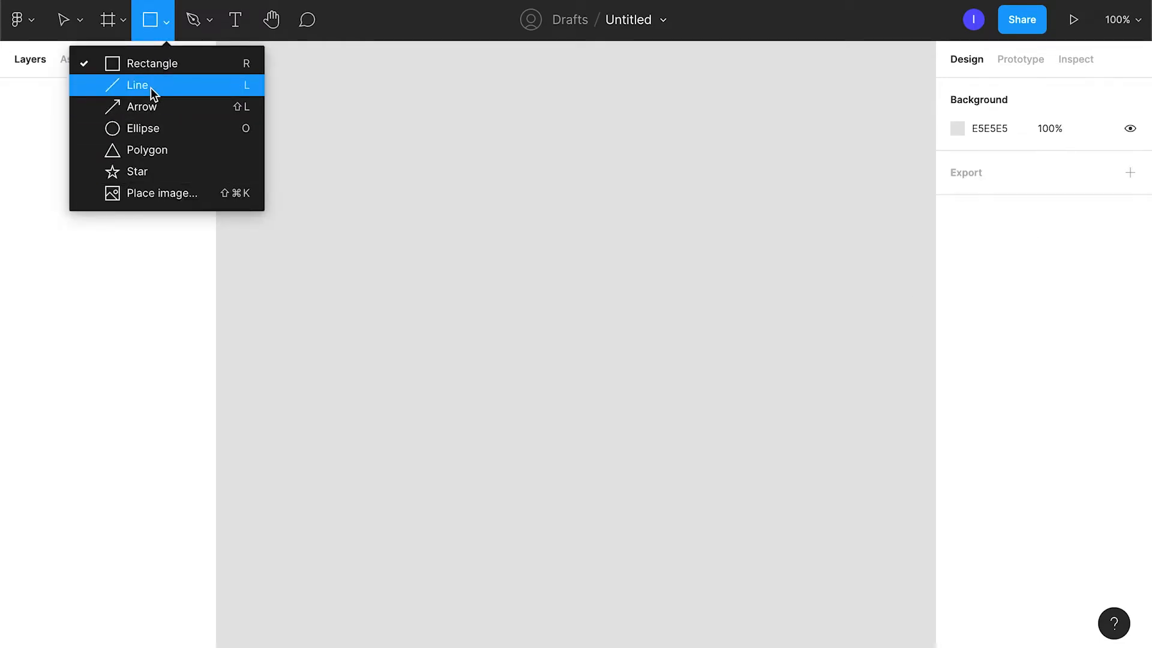
pyautogui.click(193, 21)
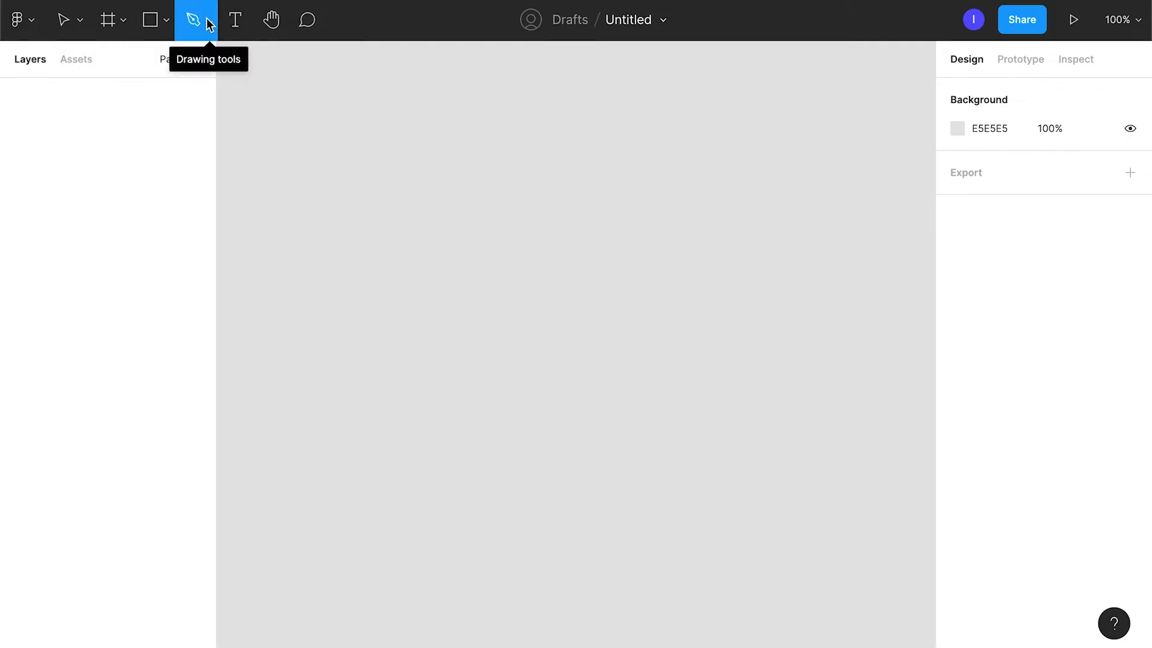
pyautogui.click(270, 24)
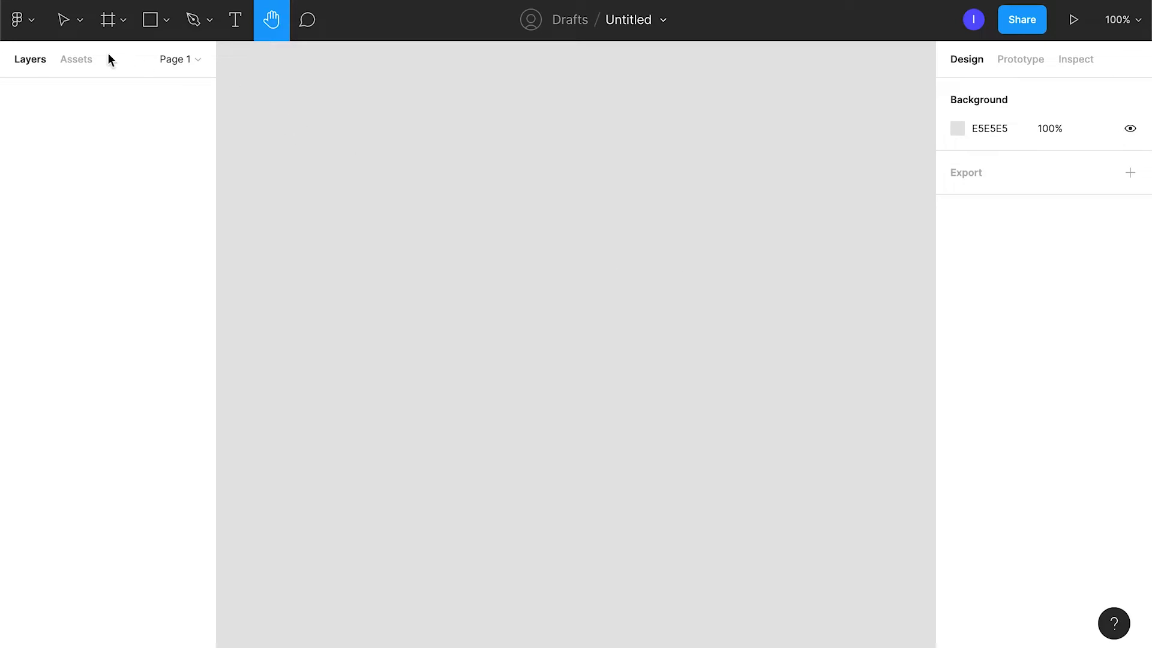
pyautogui.click(63, 20)
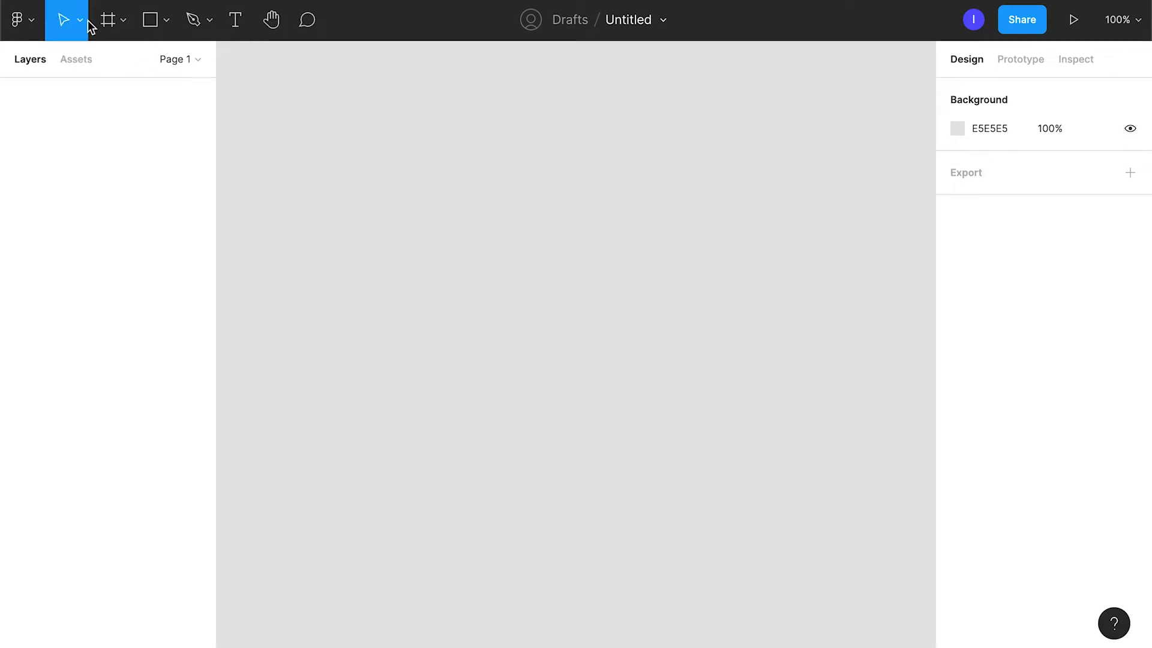
# Add a comment reading "hello" near the upper part of the empty canvas.
pyautogui.click(308, 22)
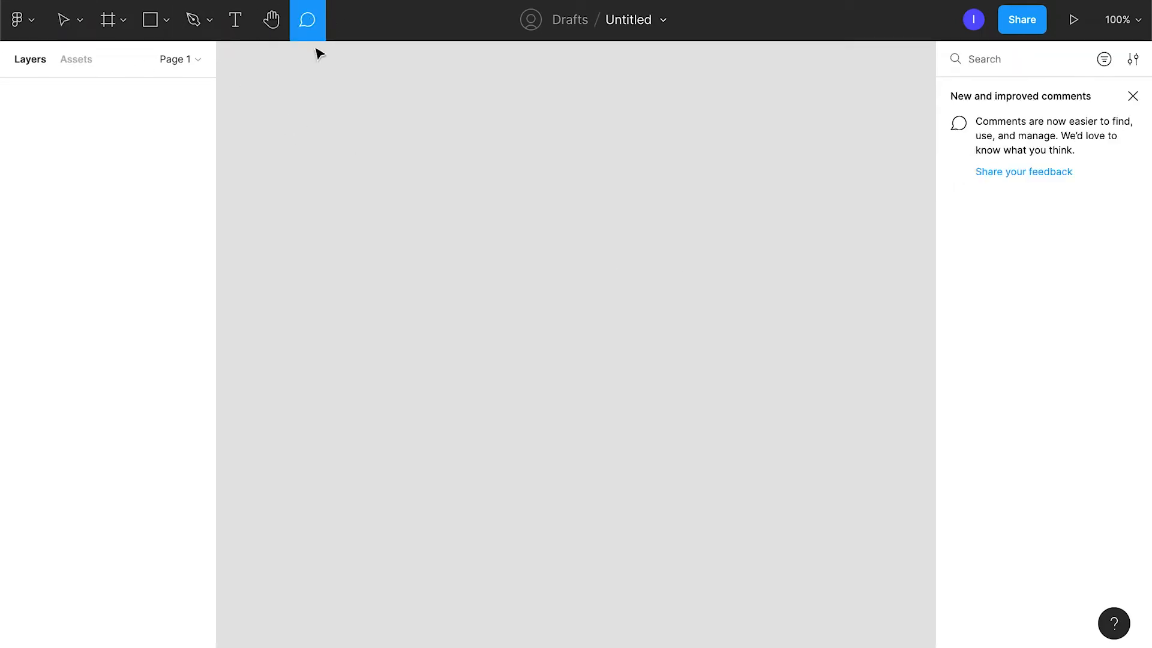
pyautogui.click(390, 129)
pyautogui.write('hello')
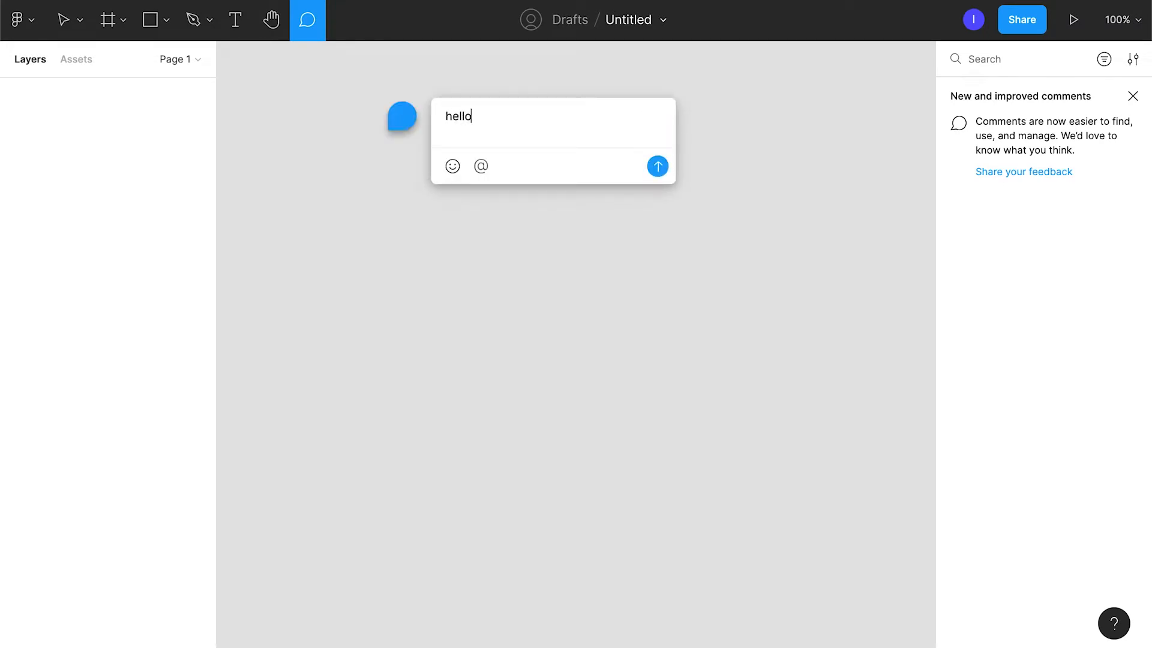
pyautogui.press('Return')
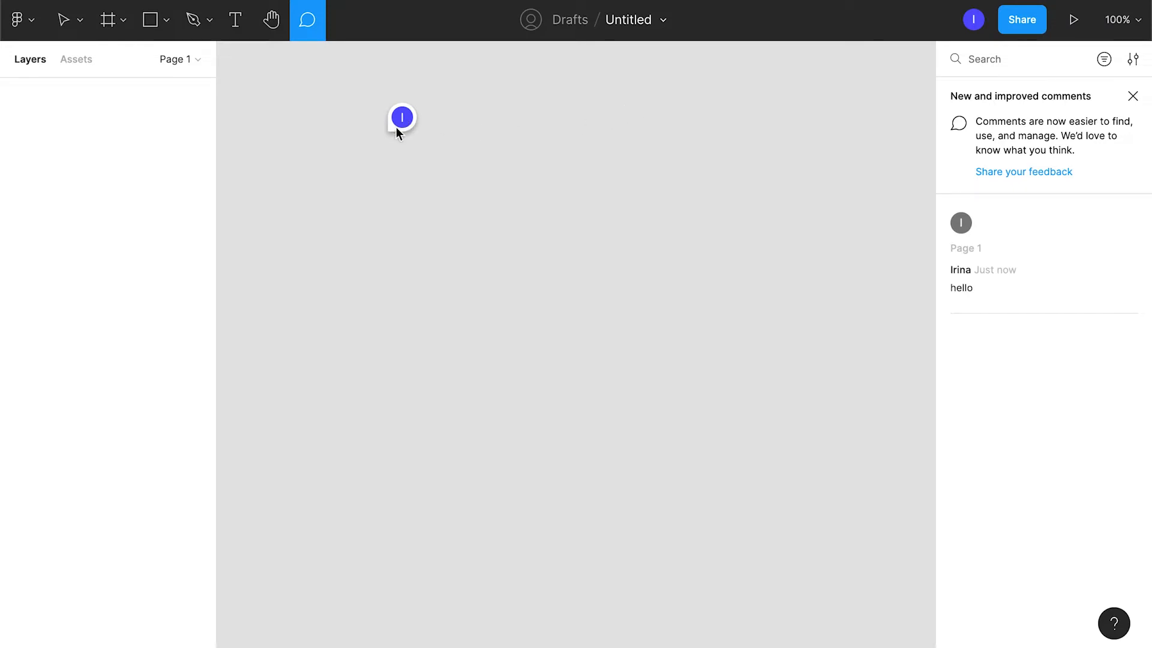
# Reply "hey there" to the "hello" comment and mark the thread as resolved.
pyautogui.moveTo(398, 122)
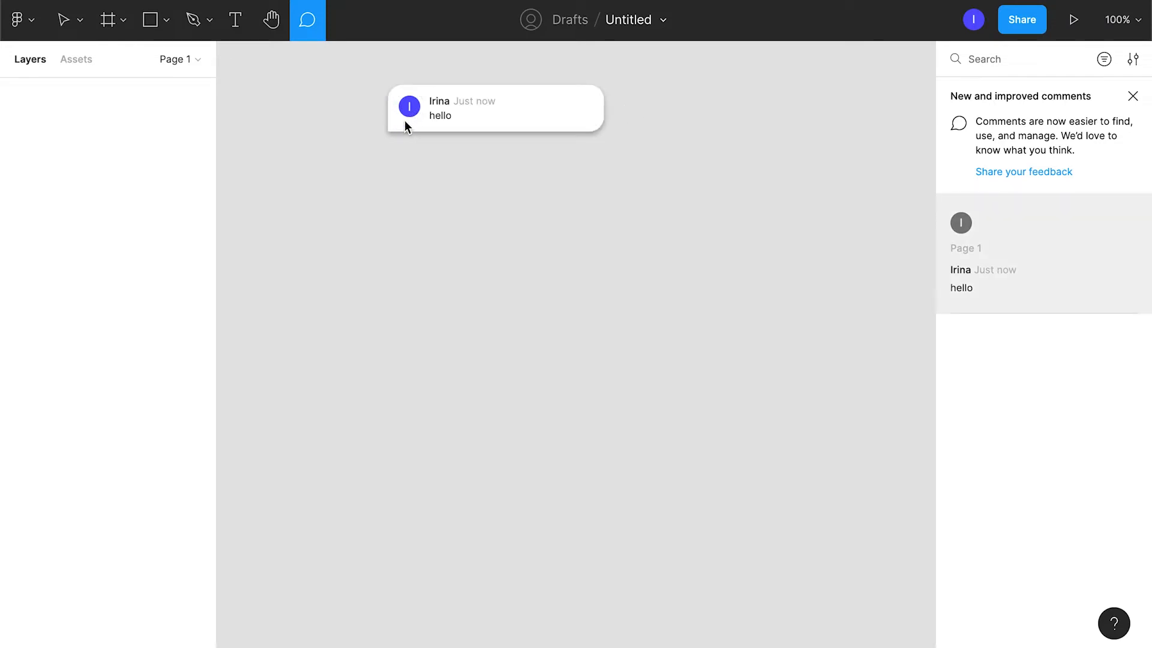
pyautogui.click(506, 111)
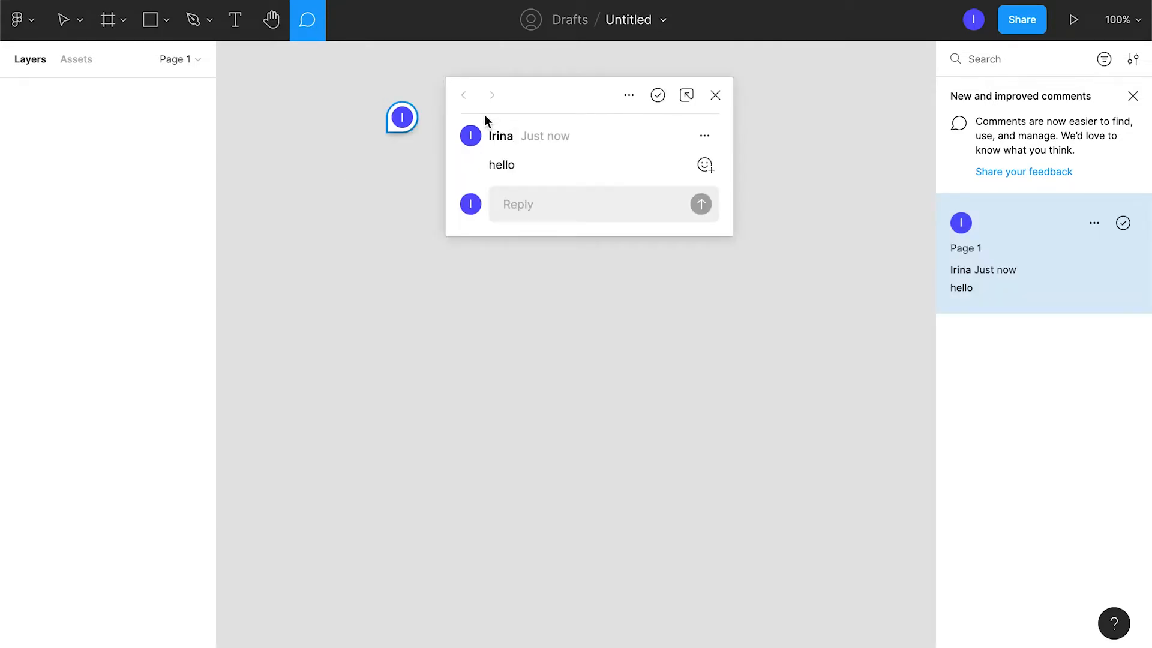
pyautogui.write('hey there')
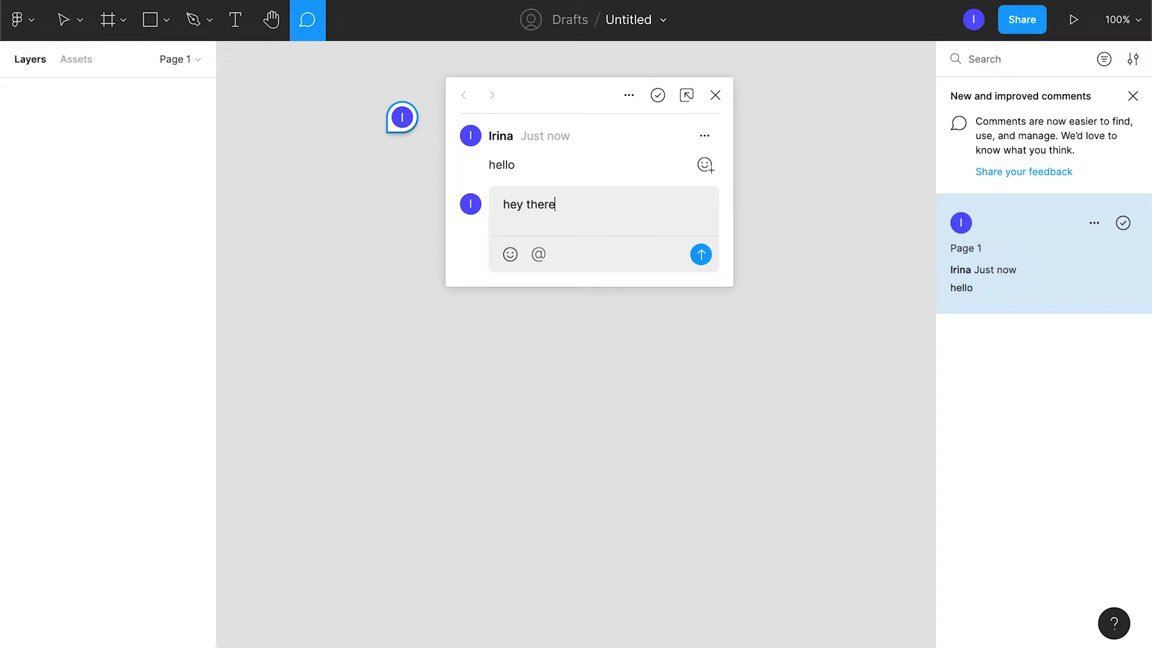
pyautogui.press('Return')
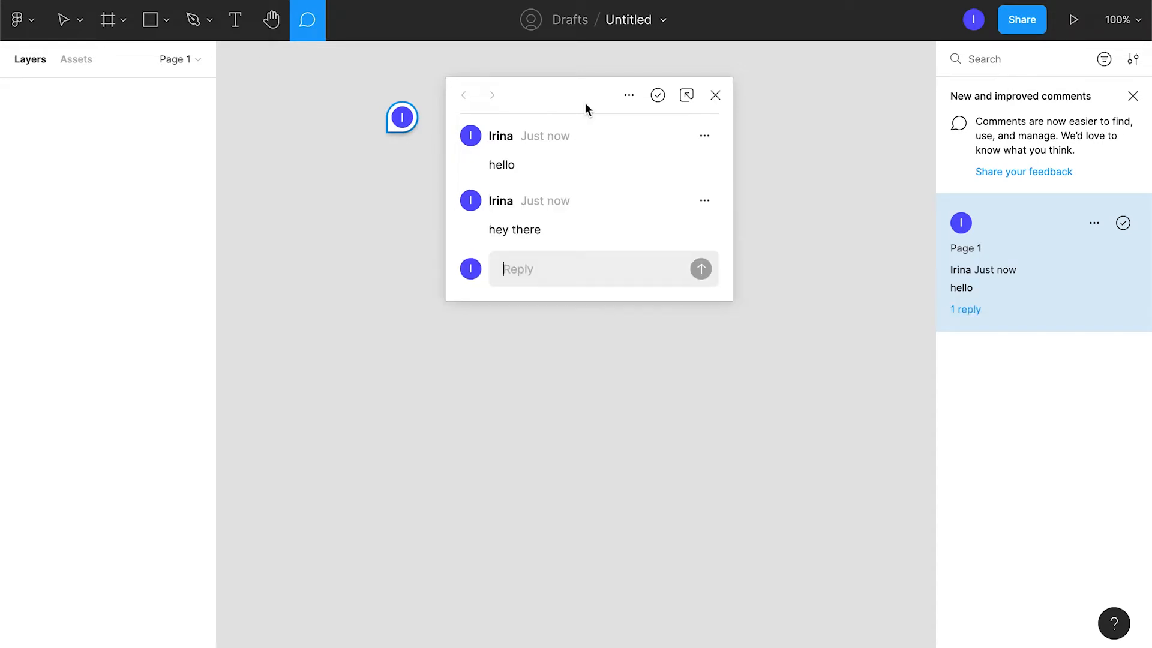
pyautogui.click(658, 96)
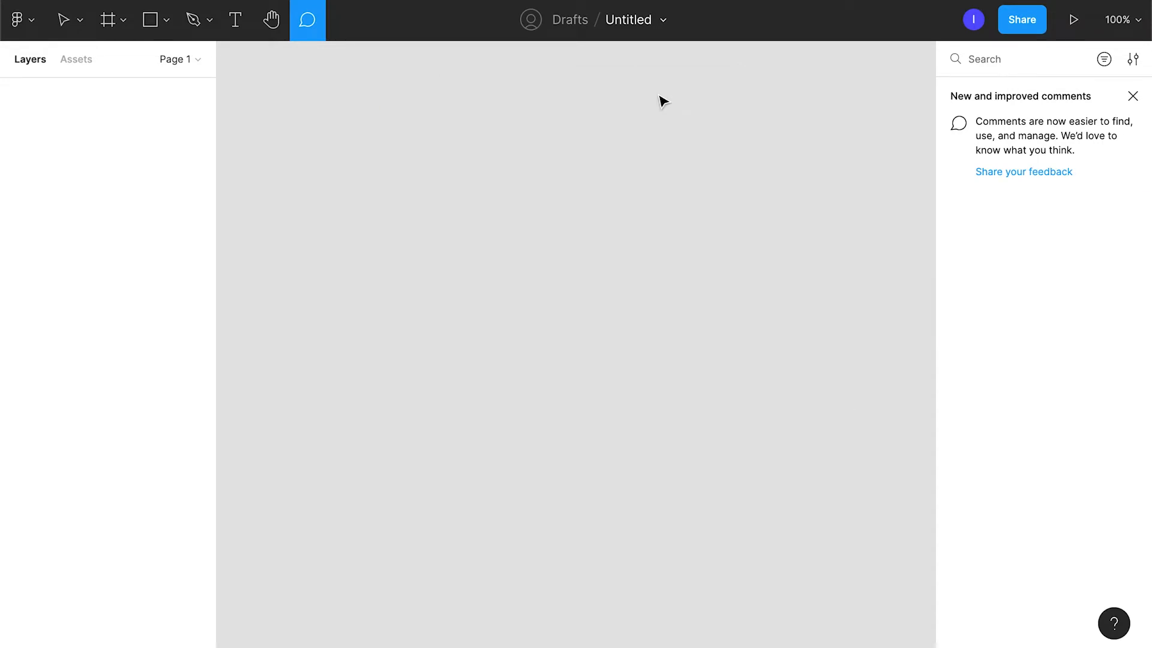
pyautogui.click(570, 20)
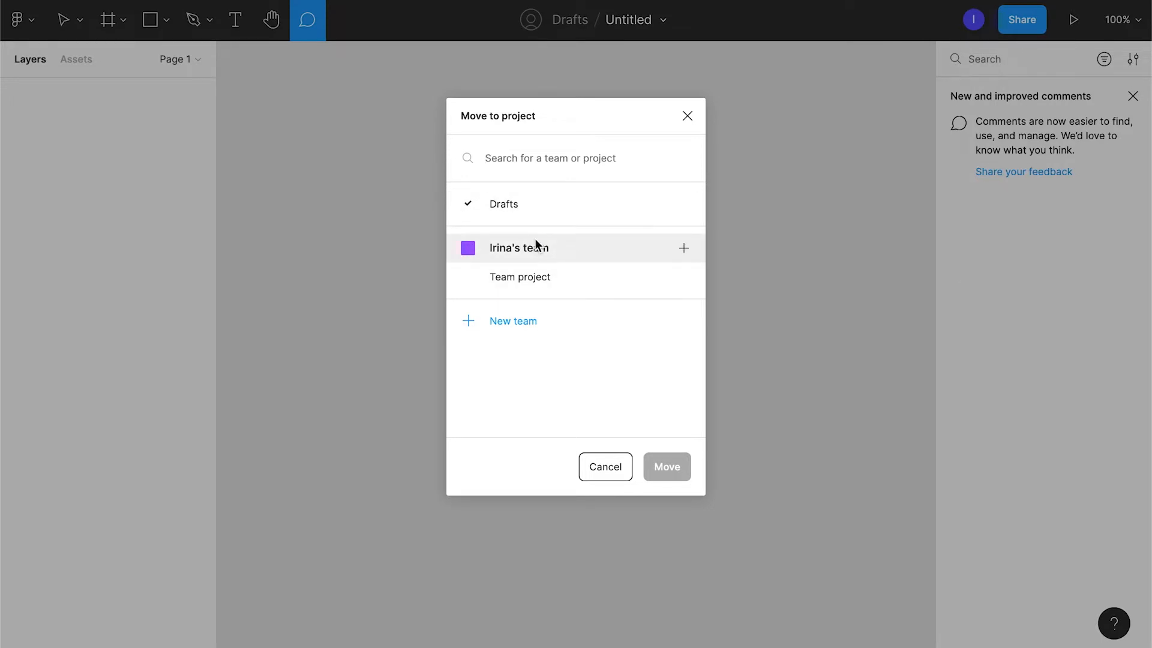
pyautogui.click(688, 116)
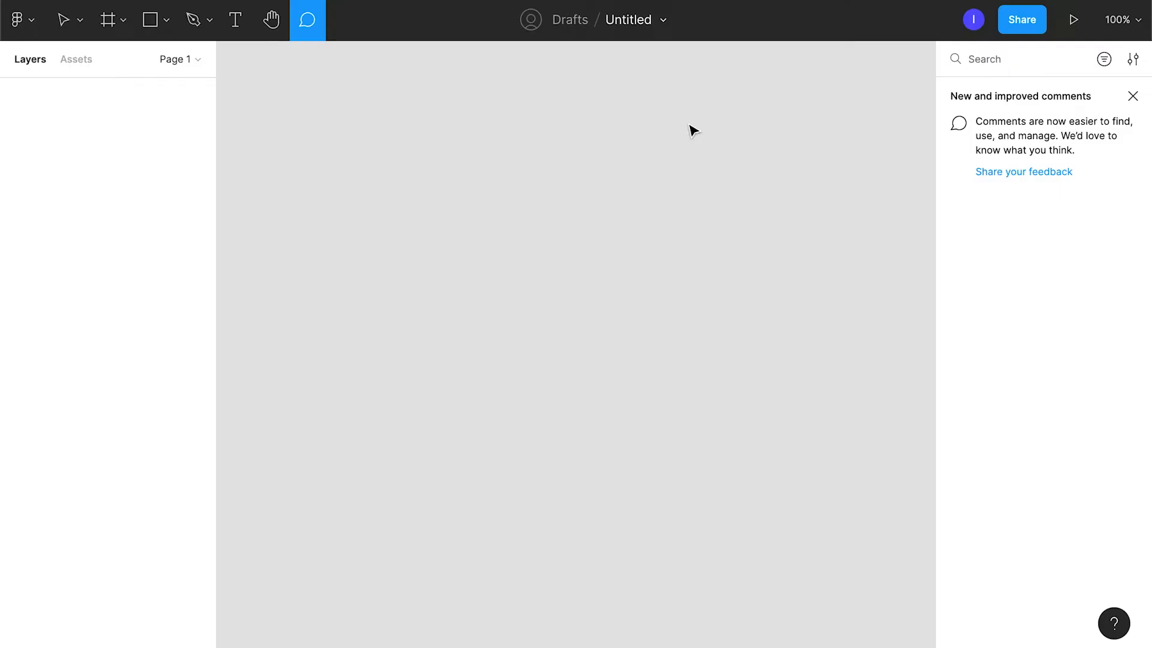
# Rename the file as Demo.
pyautogui.doubleClick(625, 19)
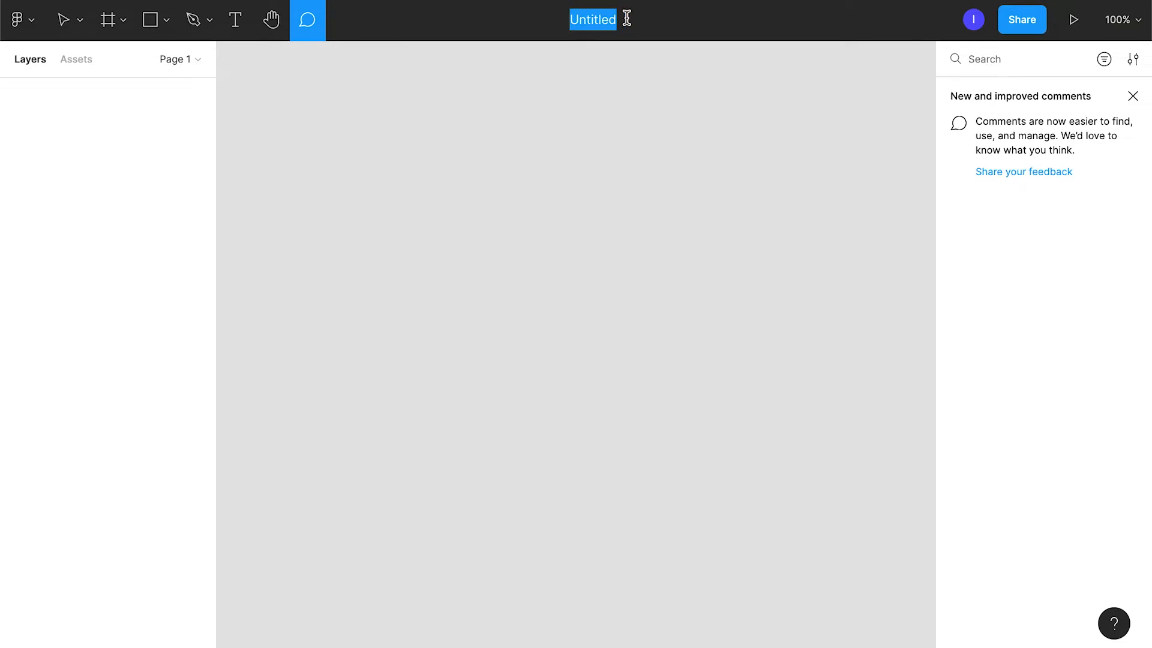
pyautogui.write('Demo')
pyautogui.press('Return')
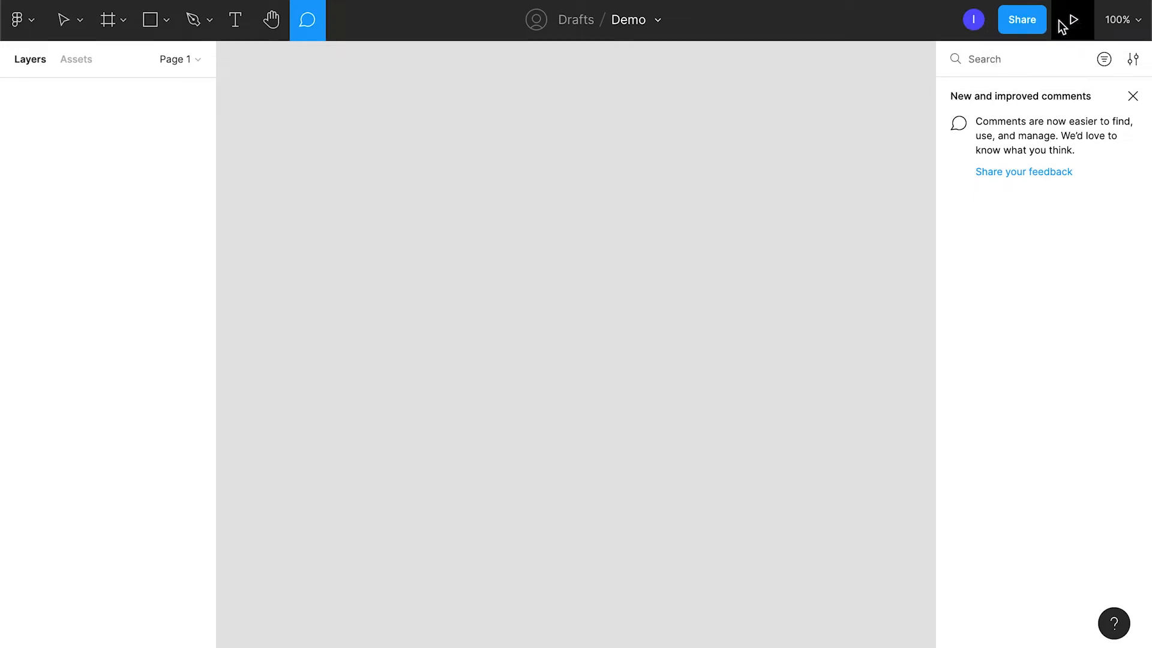
pyautogui.click(1123, 22)
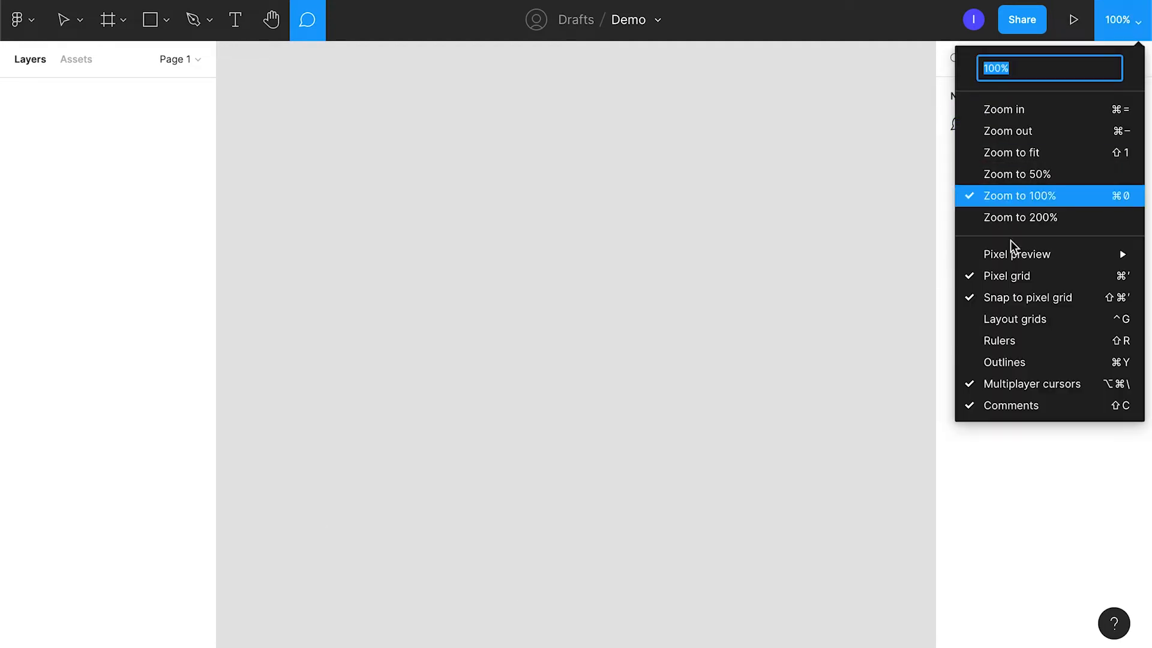
pyautogui.click(1043, 265)
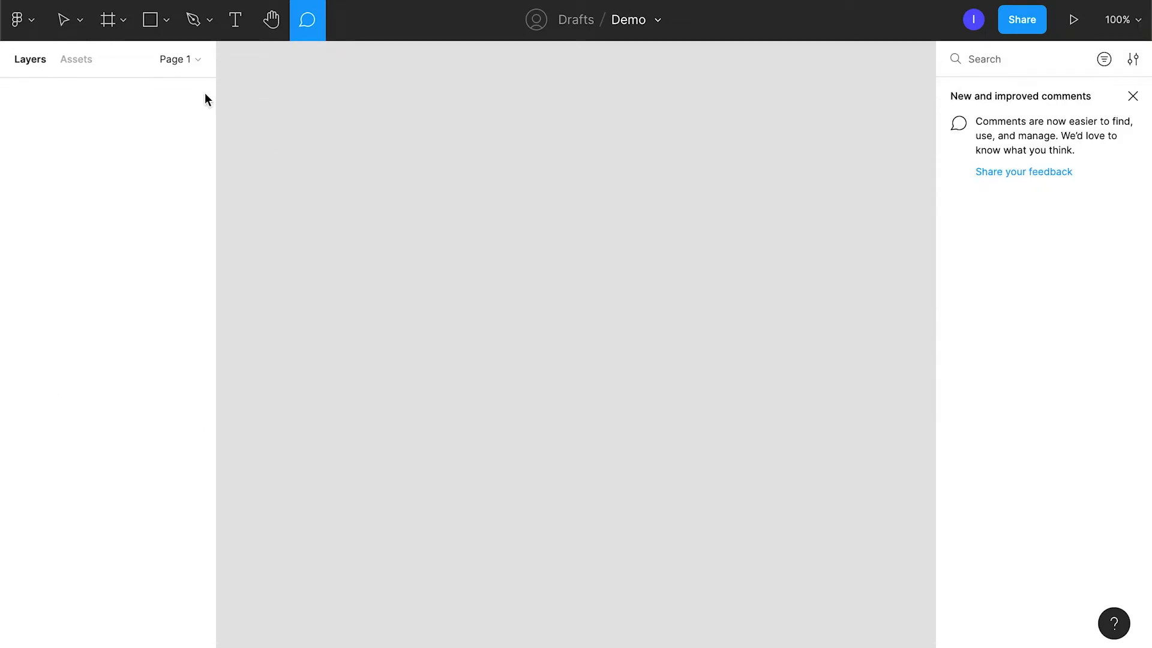
# Draw a rectangle about 372 × 196 on a new second page, and return to Page 1.
pyautogui.click(187, 60)
pyautogui.click(190, 105)
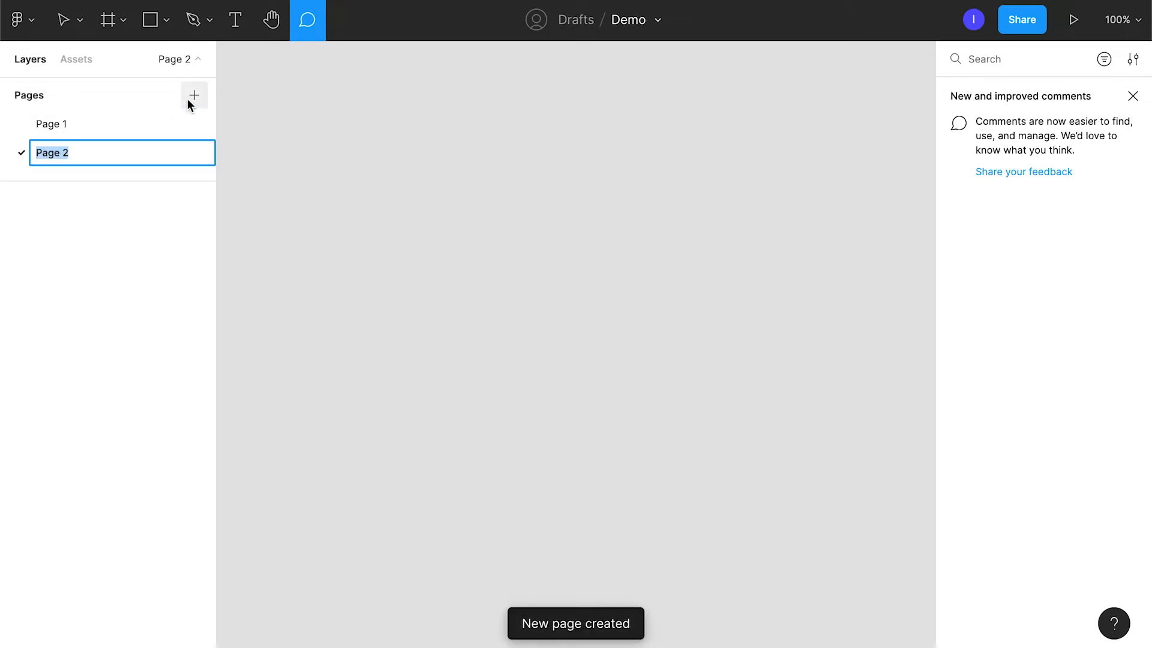
pyautogui.click(155, 27)
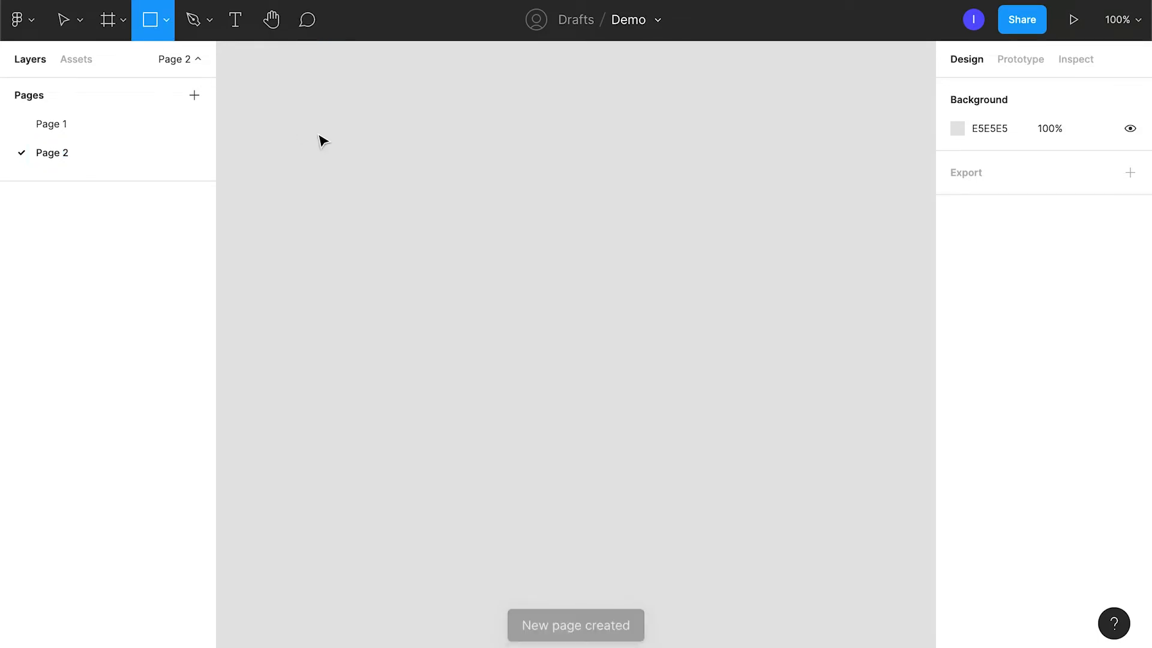
pyautogui.moveTo(318, 132); pyautogui.dragTo(652, 310)
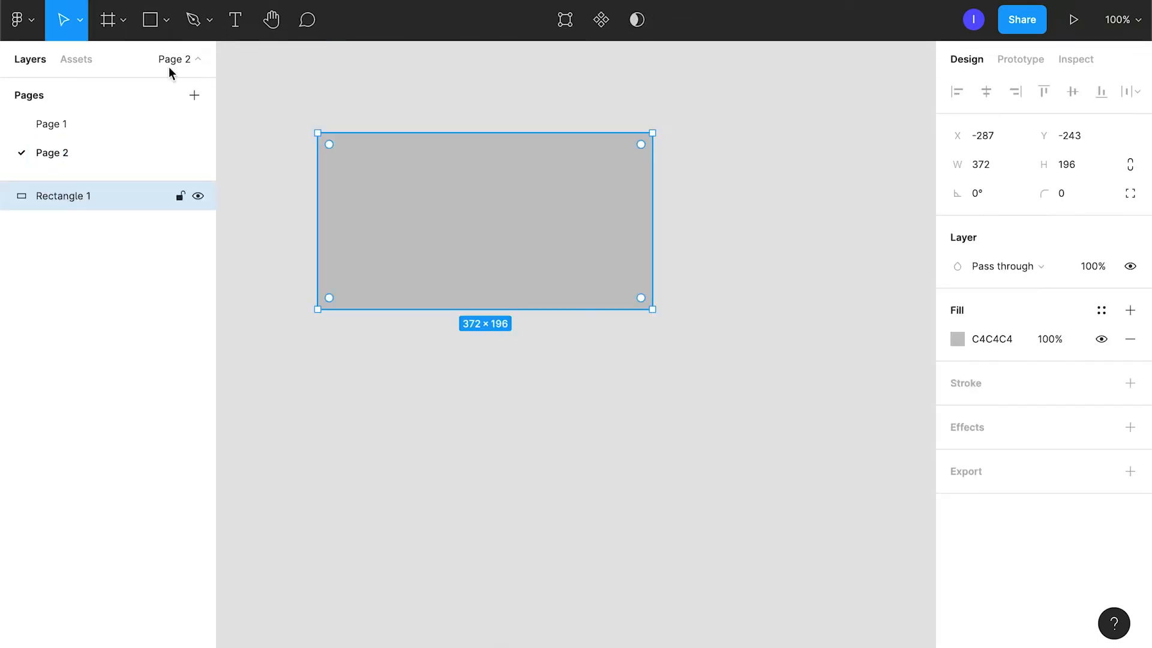
pyautogui.click(93, 124)
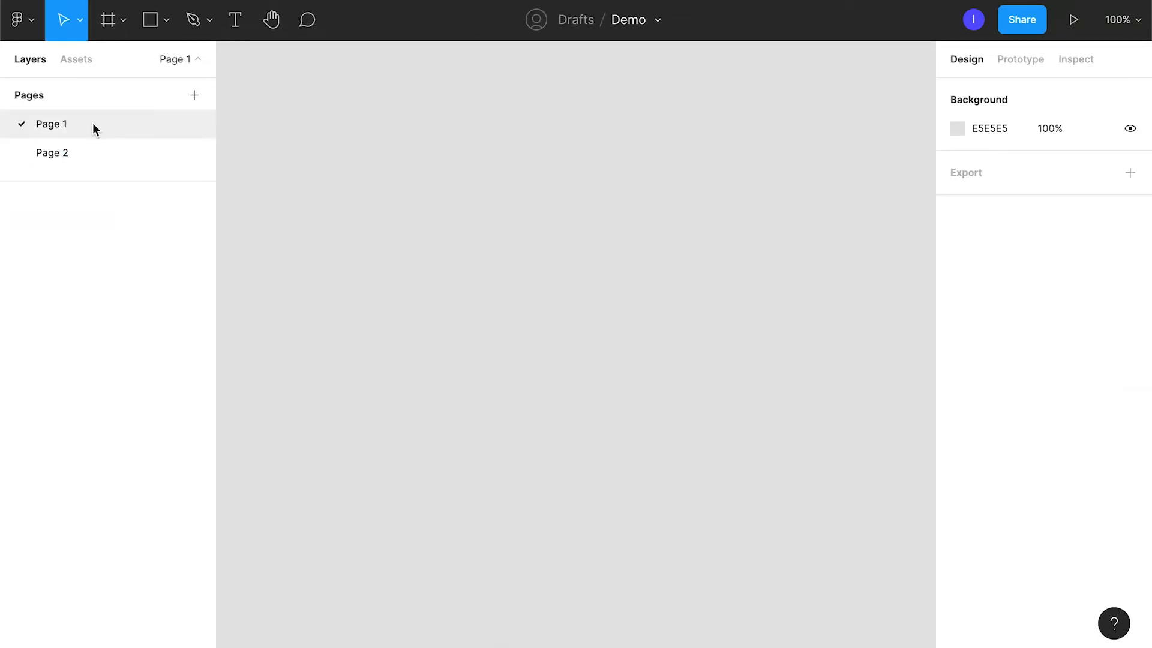
# Look over the file's assets, prototype settings and inspect information, and return to the layer list.
pyautogui.click(76, 58)
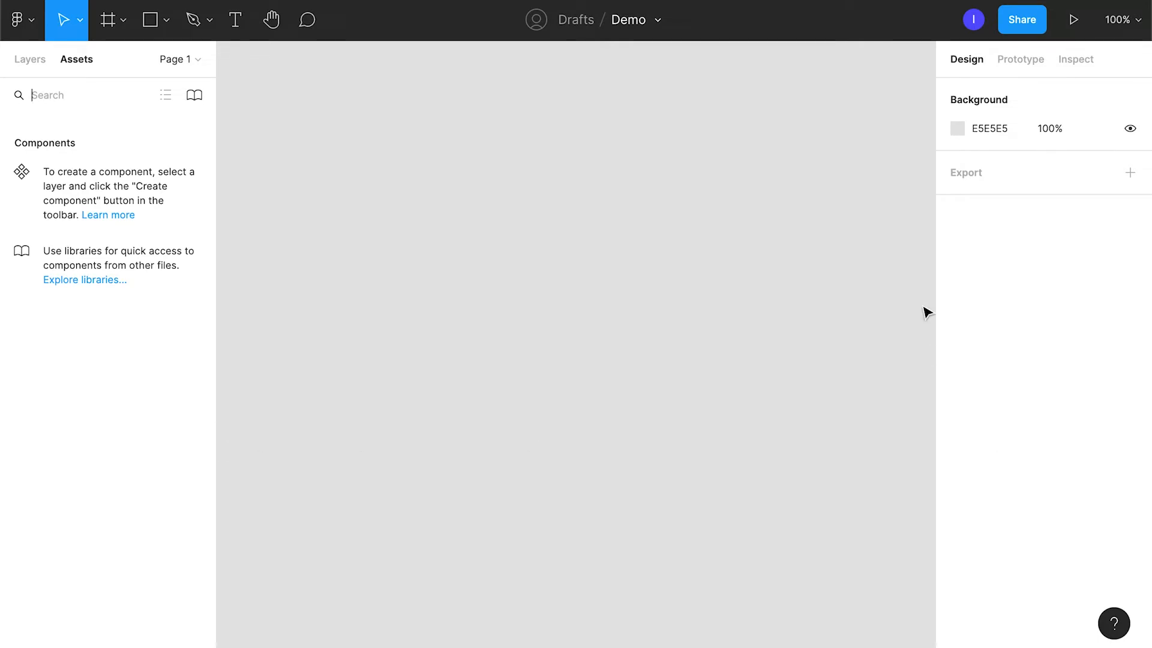
pyautogui.click(1016, 68)
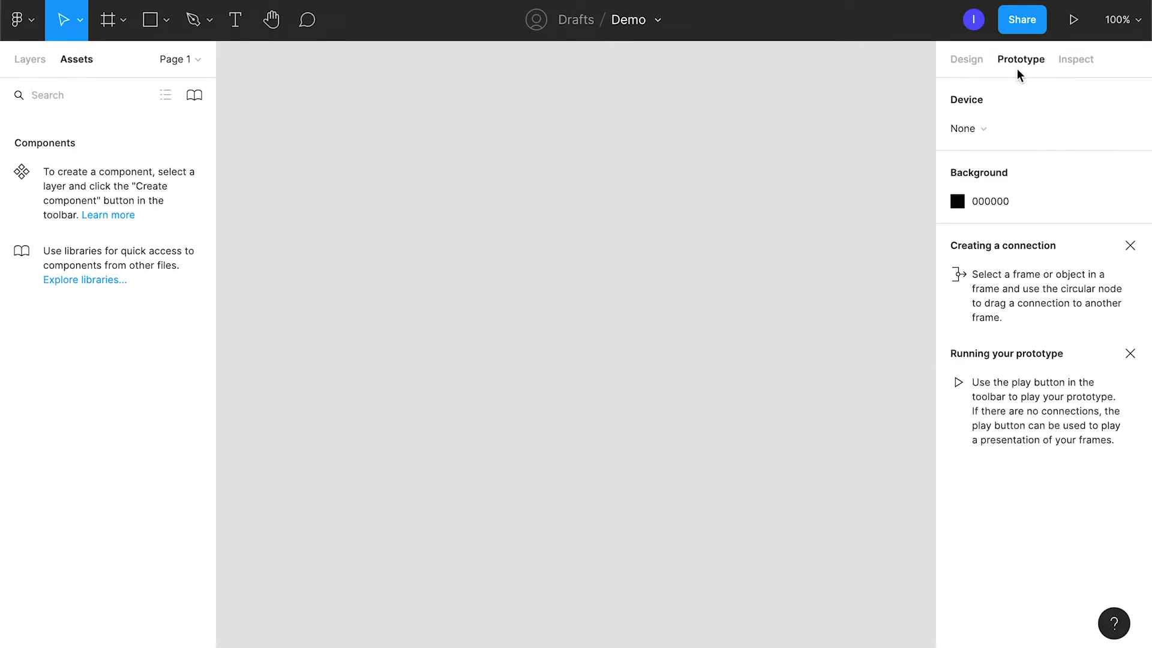
pyautogui.click(1079, 67)
pyautogui.click(967, 58)
pyautogui.scroll(-3, 446, 272)
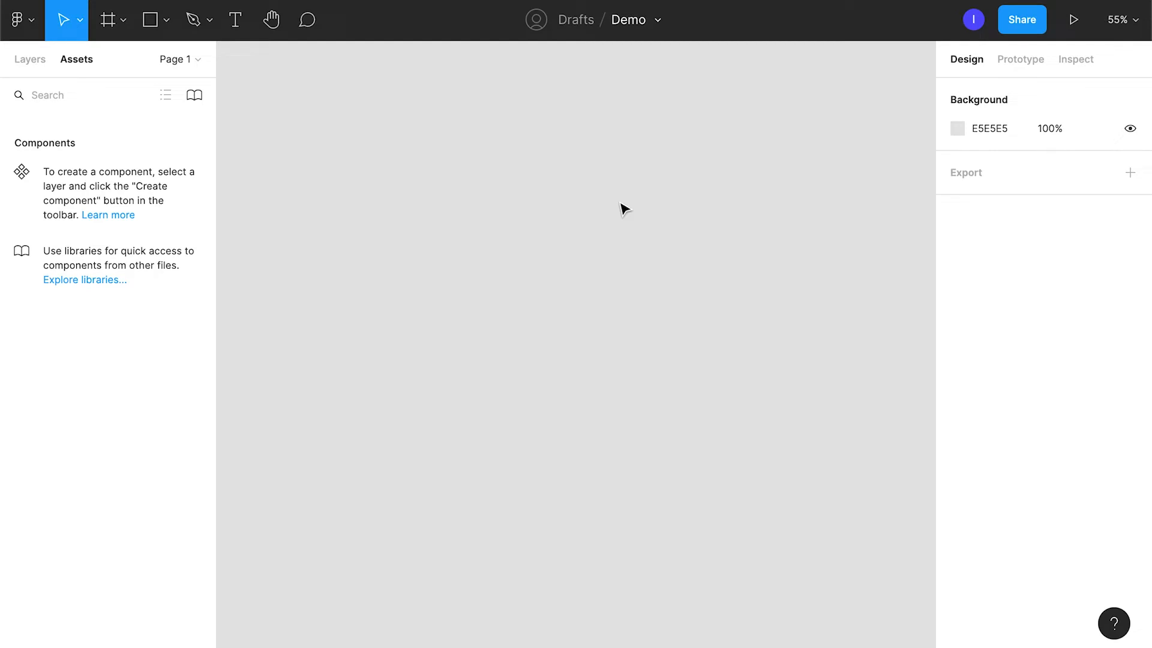
pyautogui.click(15, 62)
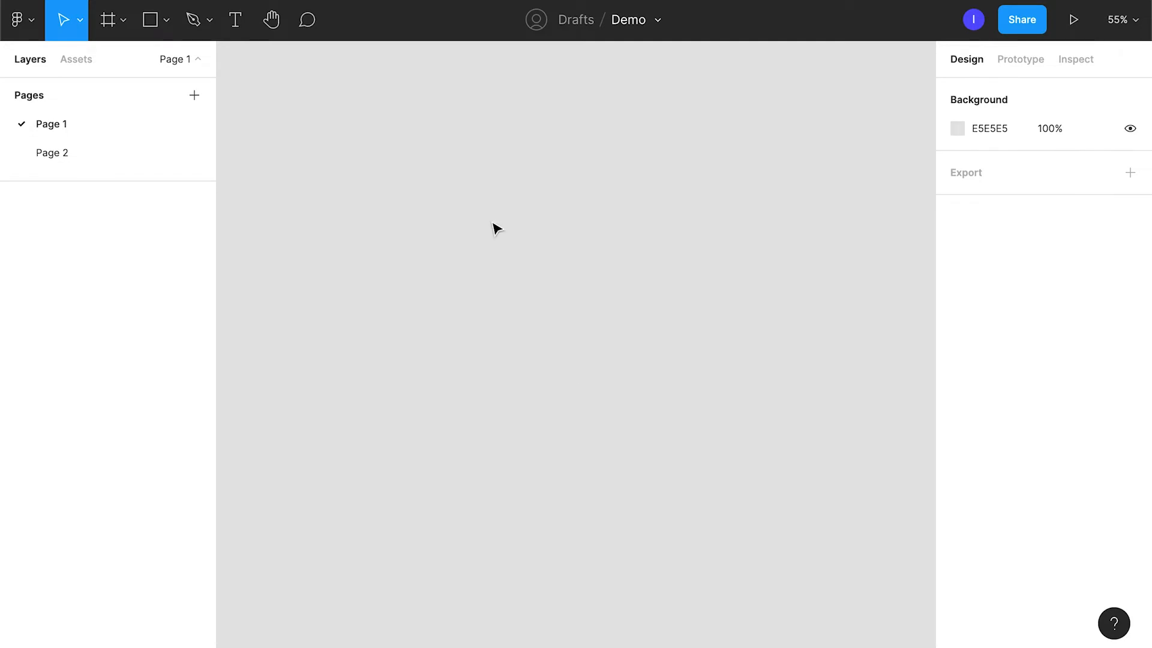
# Create a phone frame on Page 1 from the iPhone 11 Pro / X preset, 375 × 812.
pyautogui.click(115, 24)
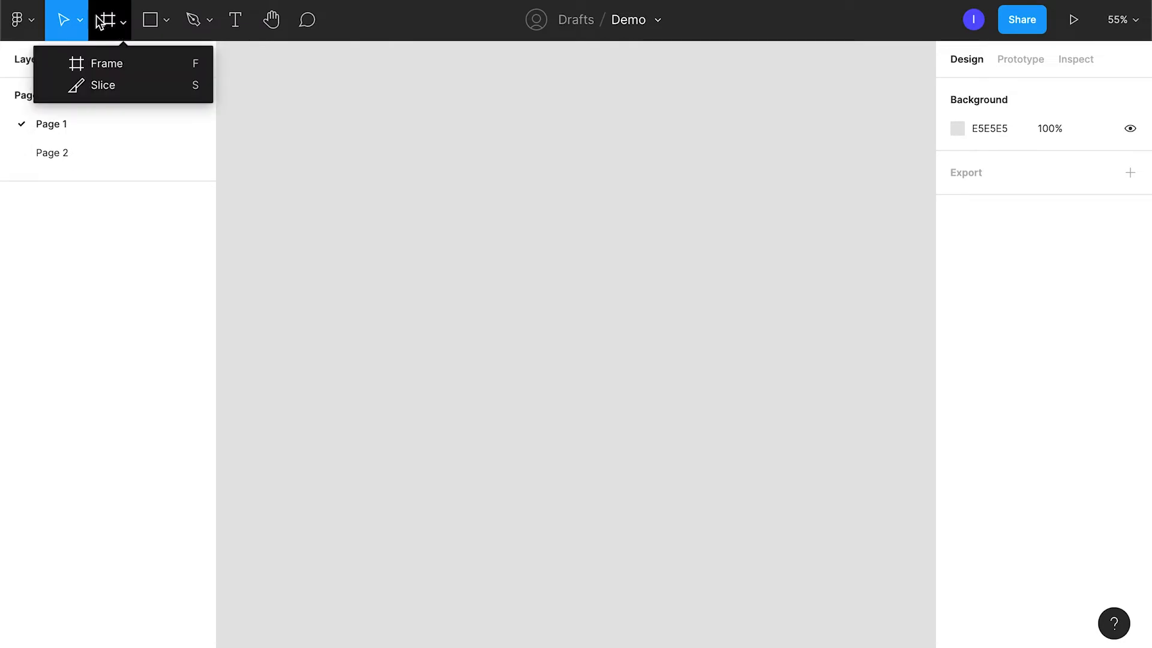
pyautogui.click(100, 22)
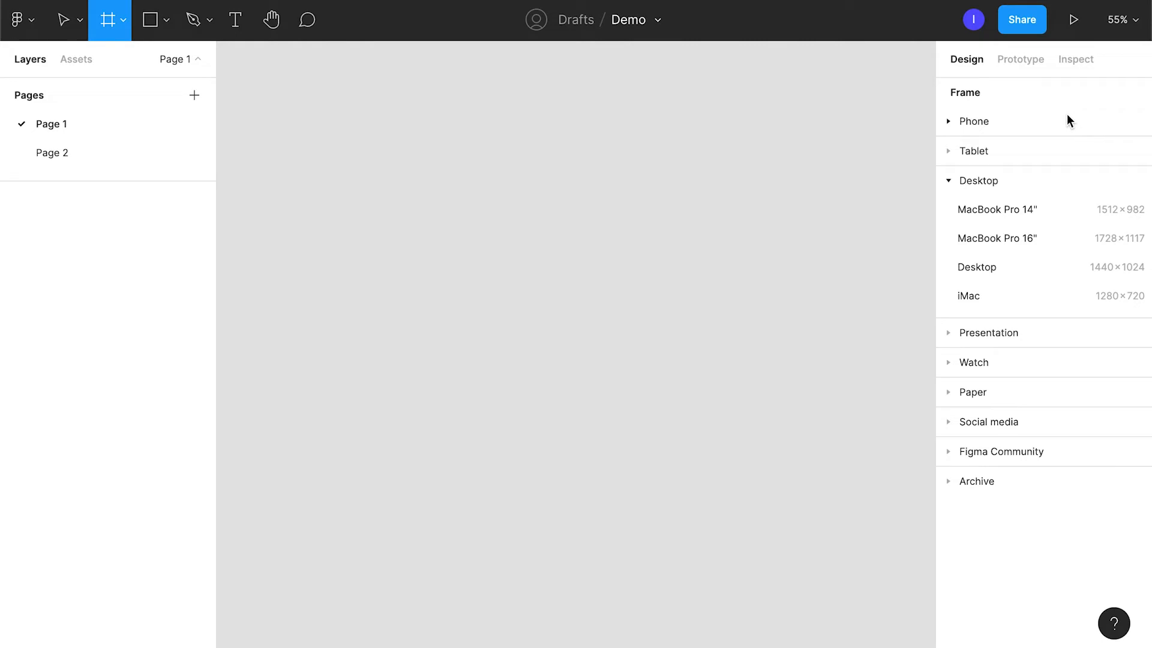
pyautogui.click(979, 122)
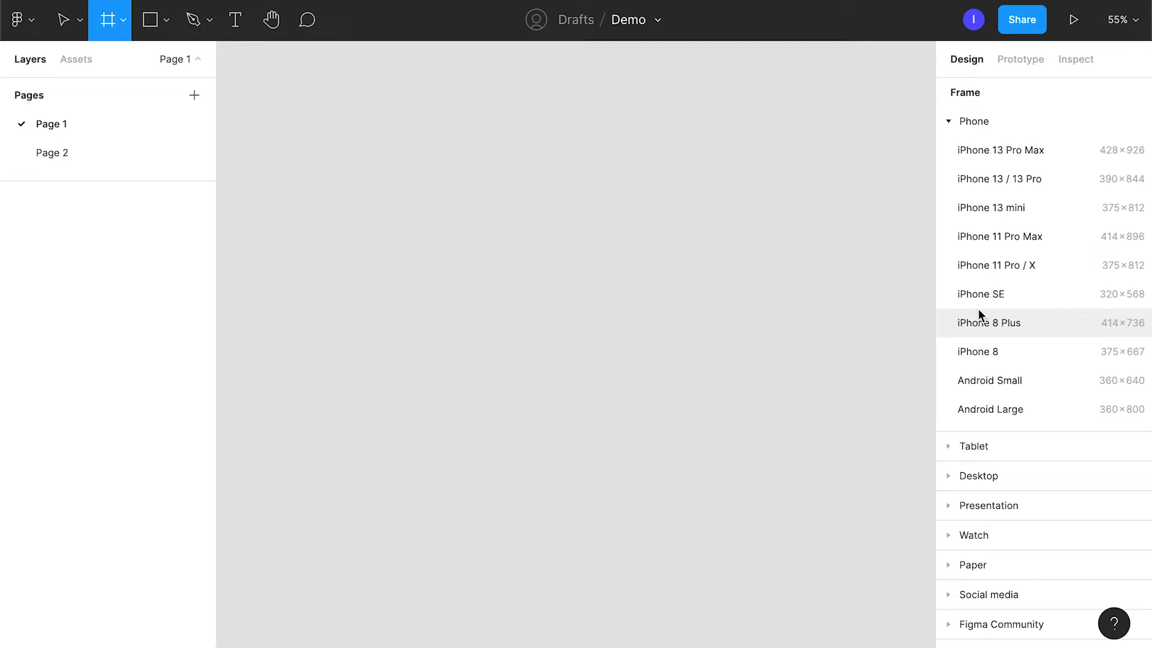
pyautogui.click(985, 272)
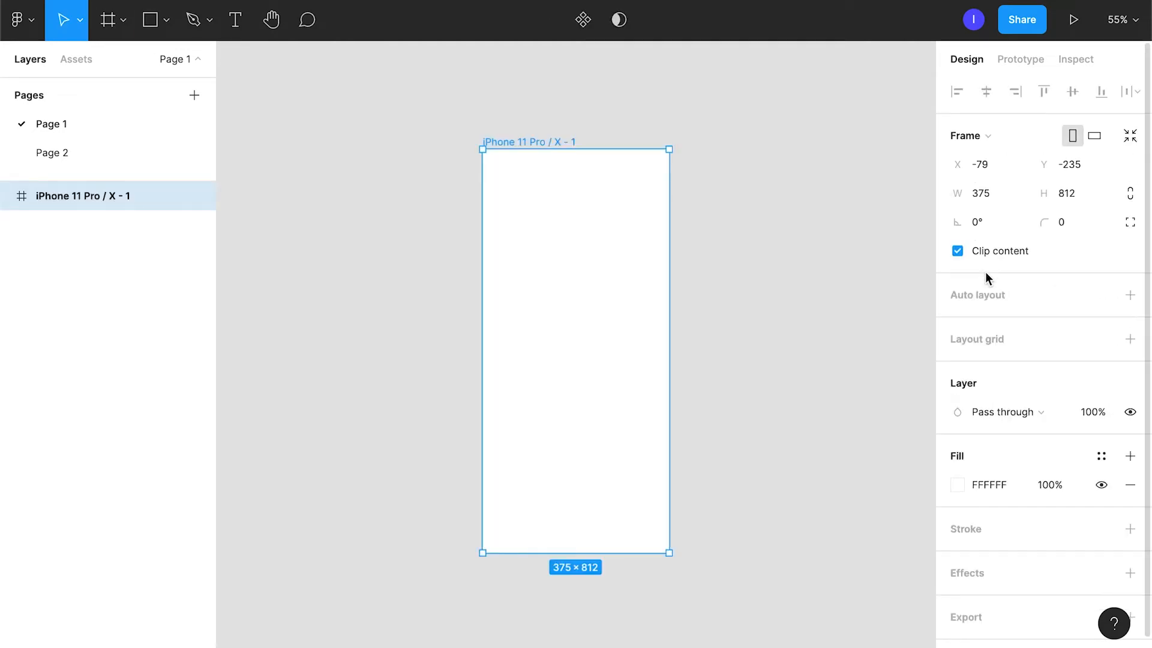
# Rename the iPhone frame as "First frame".
pyautogui.doubleClick(518, 142)
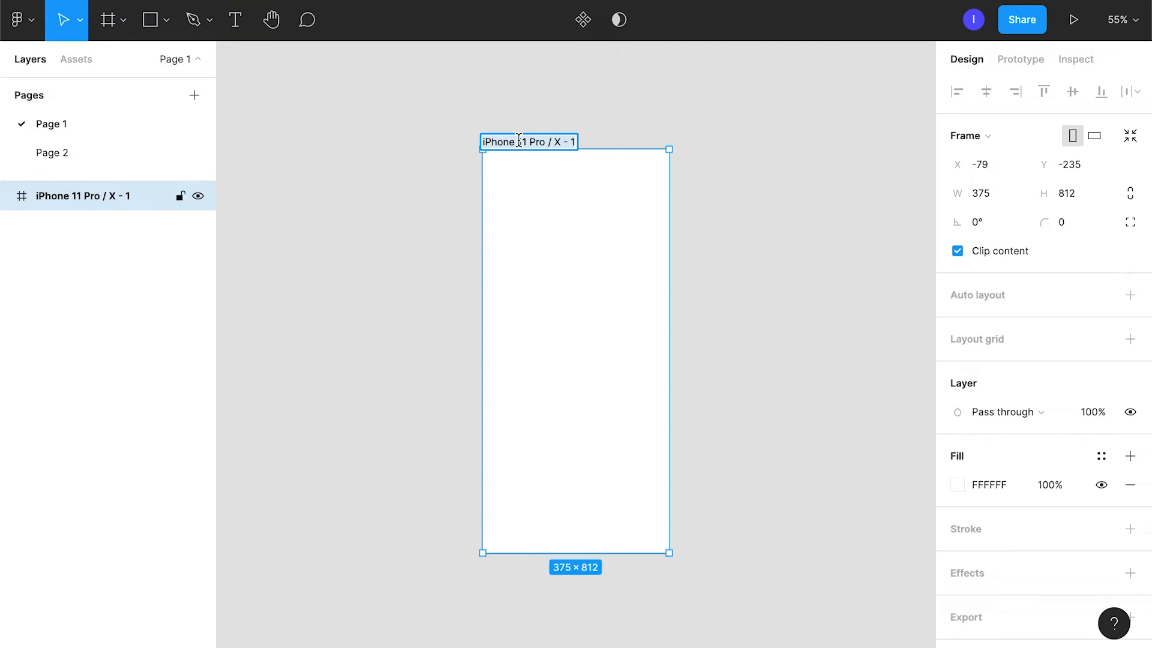
pyautogui.write('First frame')
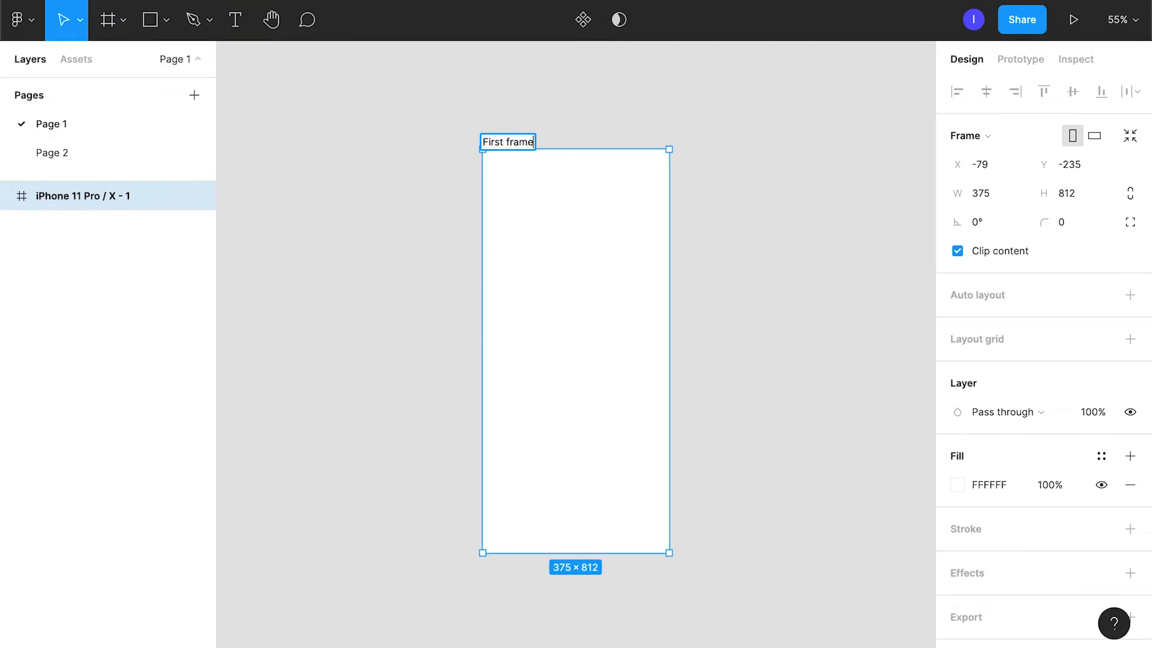
pyautogui.press('Return')
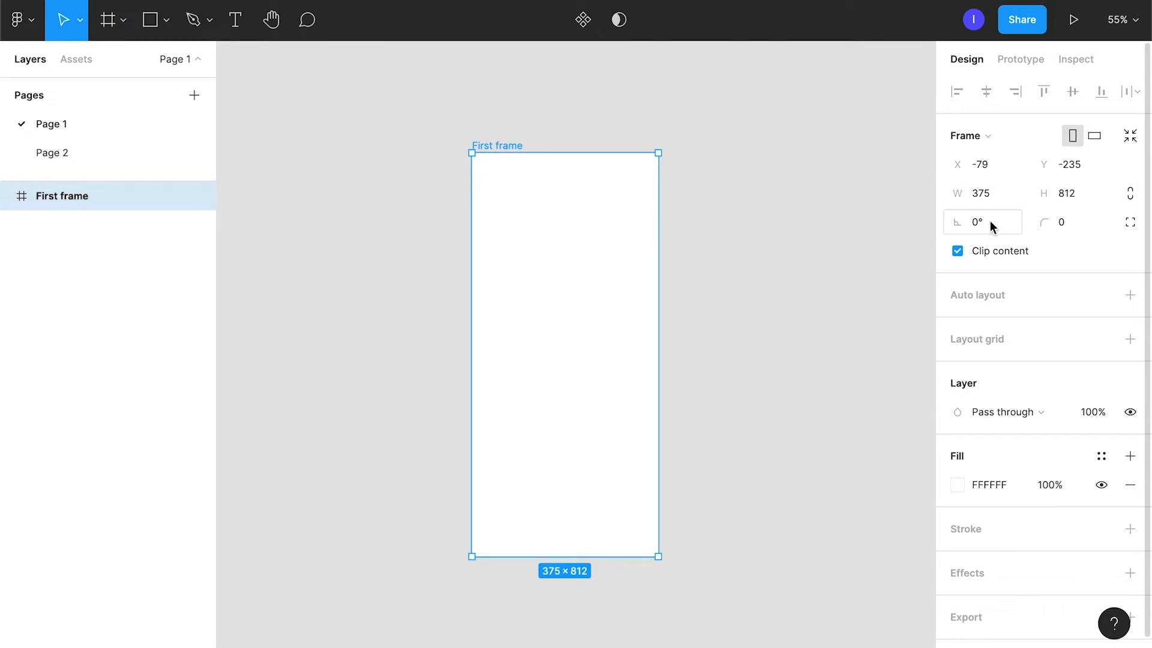
# Try corner radii of 10 and 20 on First frame, and settle on a radius of 10.
pyautogui.click(1067, 221)
pyautogui.write('10')
pyautogui.press('Return')
pyautogui.write('20')
pyautogui.press('Return')
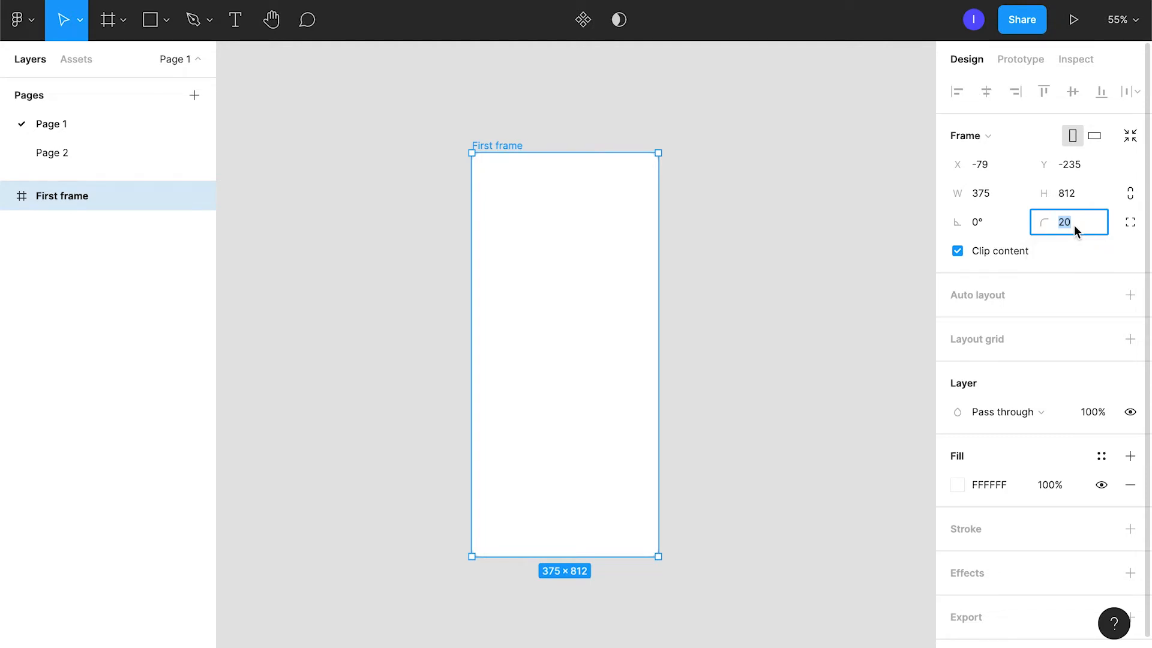
pyautogui.write('-10')
pyautogui.press('Return')
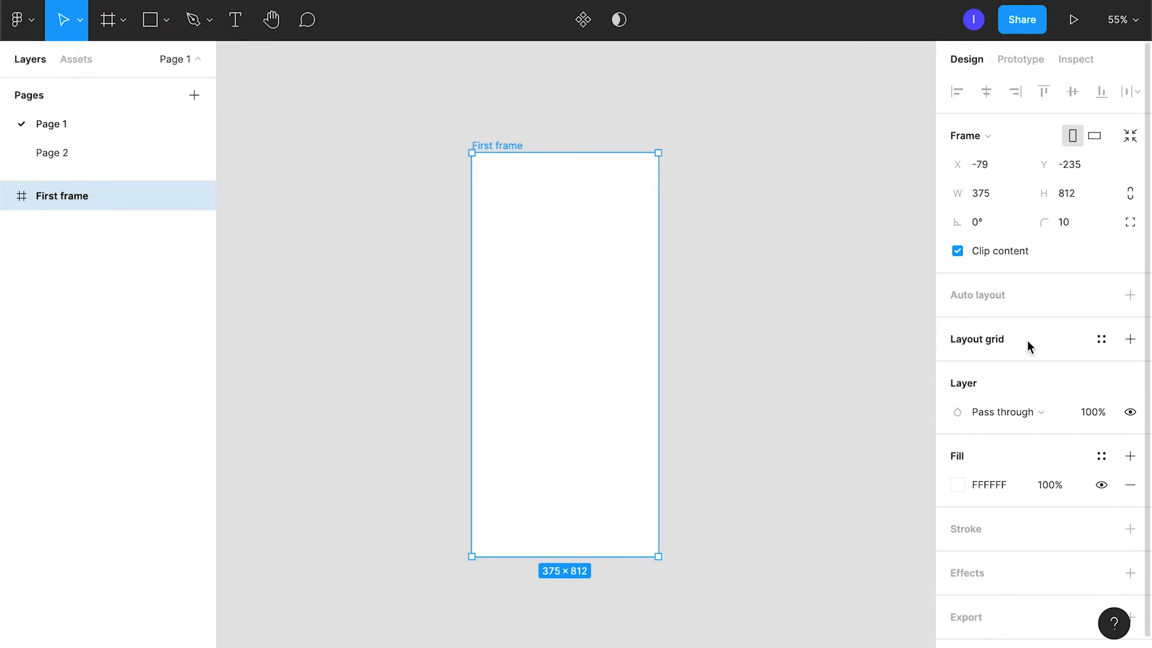
# Draw a rectangle about 226 × 162 in the upper half of First frame.
pyautogui.scroll(-1, 982, 427)
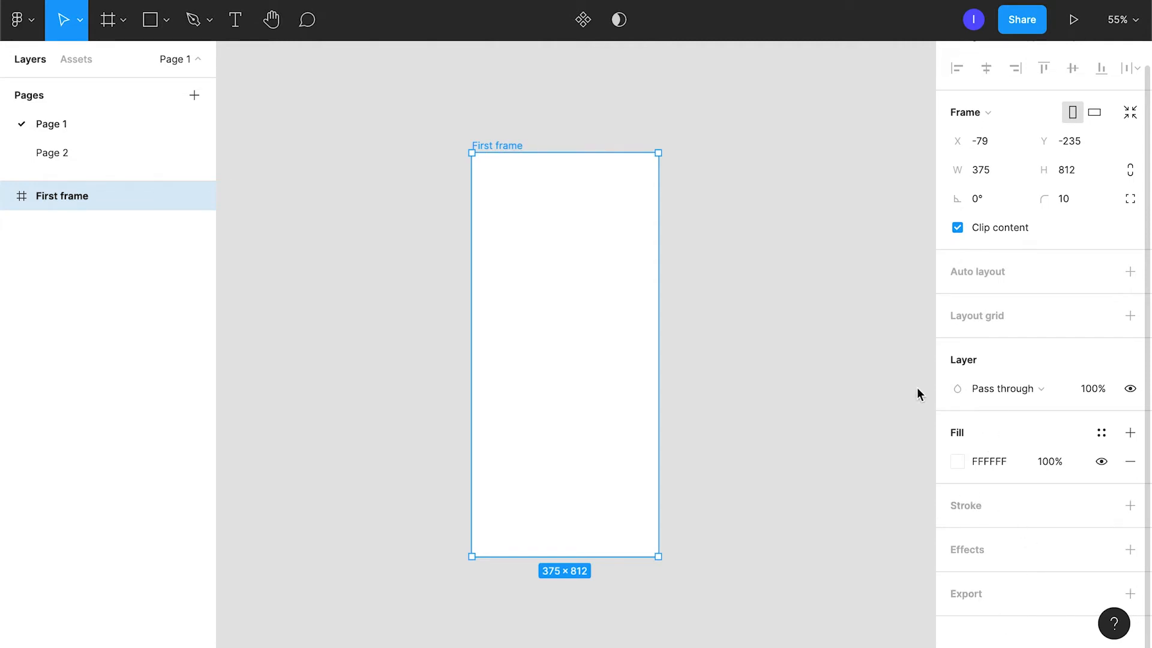
pyautogui.click(149, 25)
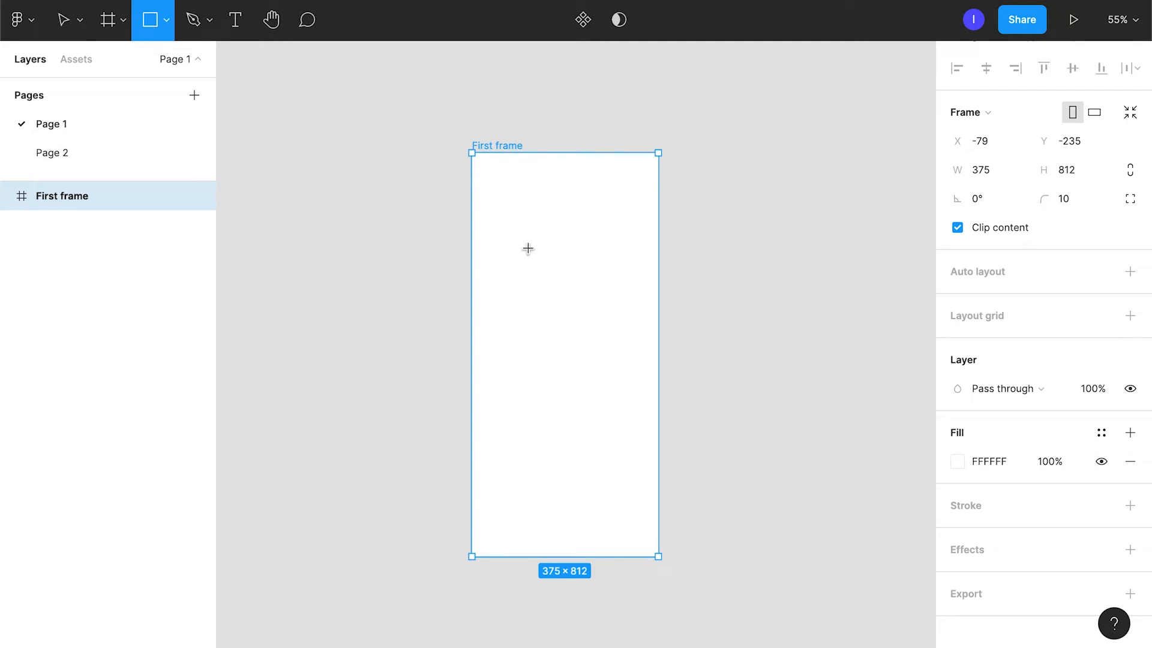
pyautogui.moveTo(511, 229); pyautogui.dragTo(623, 310)
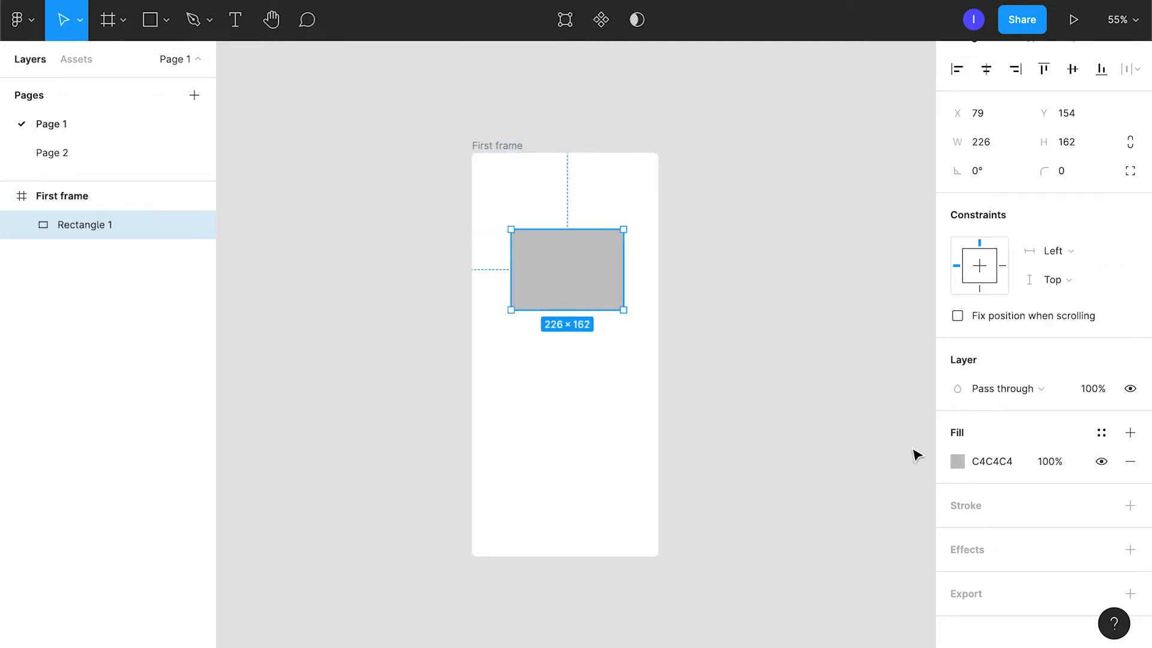
# Set the rectangle's fill to dark grey 333333, and change it to 3A3A3A.
pyautogui.click(993, 461)
pyautogui.write('333333')
pyautogui.press('Return')
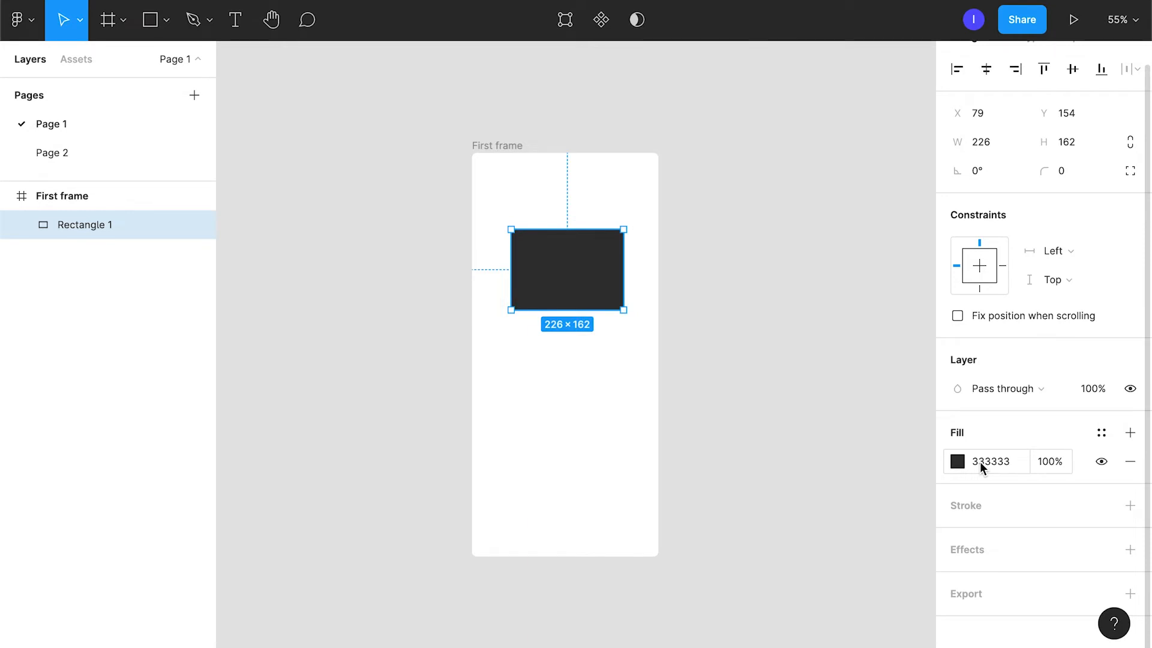
pyautogui.click(980, 461)
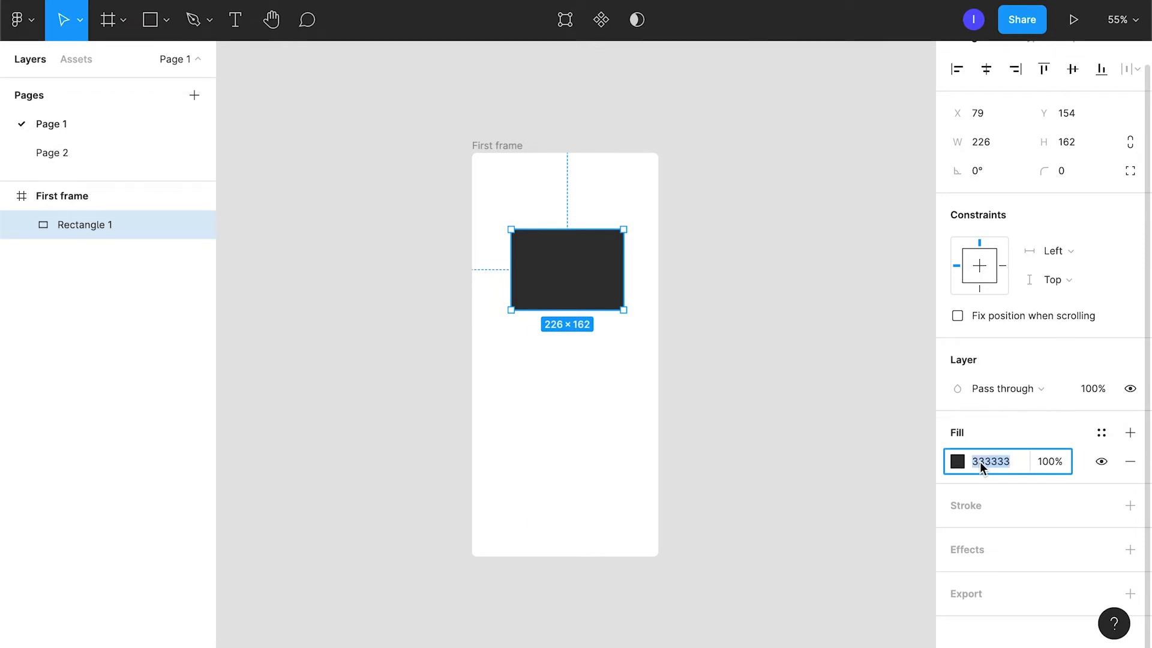
pyautogui.write('3a')
pyautogui.press('Return')
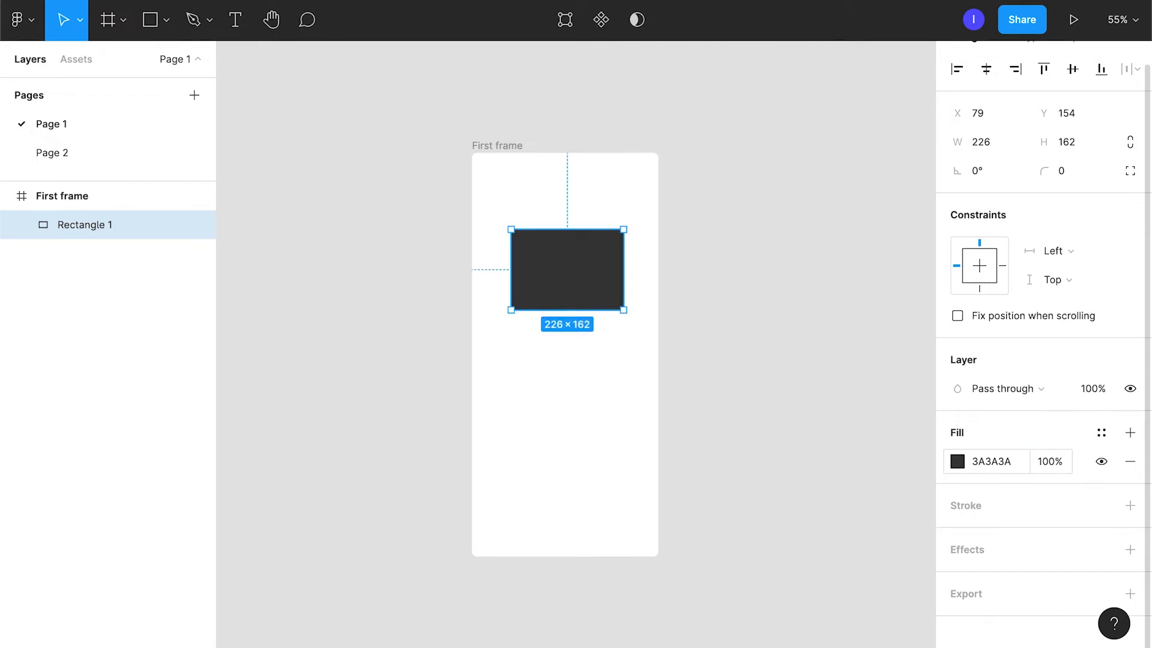
# Change the rectangle's fill to the fully saturated blue 00A3FF with the colour picker.
pyautogui.click(957, 465)
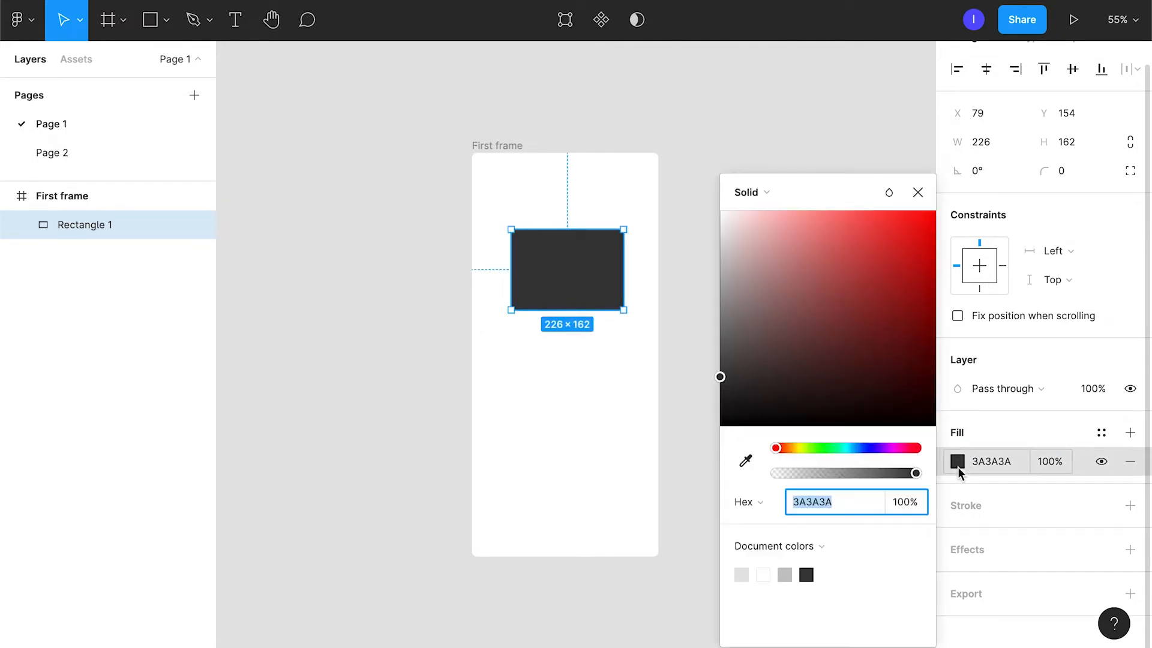
pyautogui.click(854, 448)
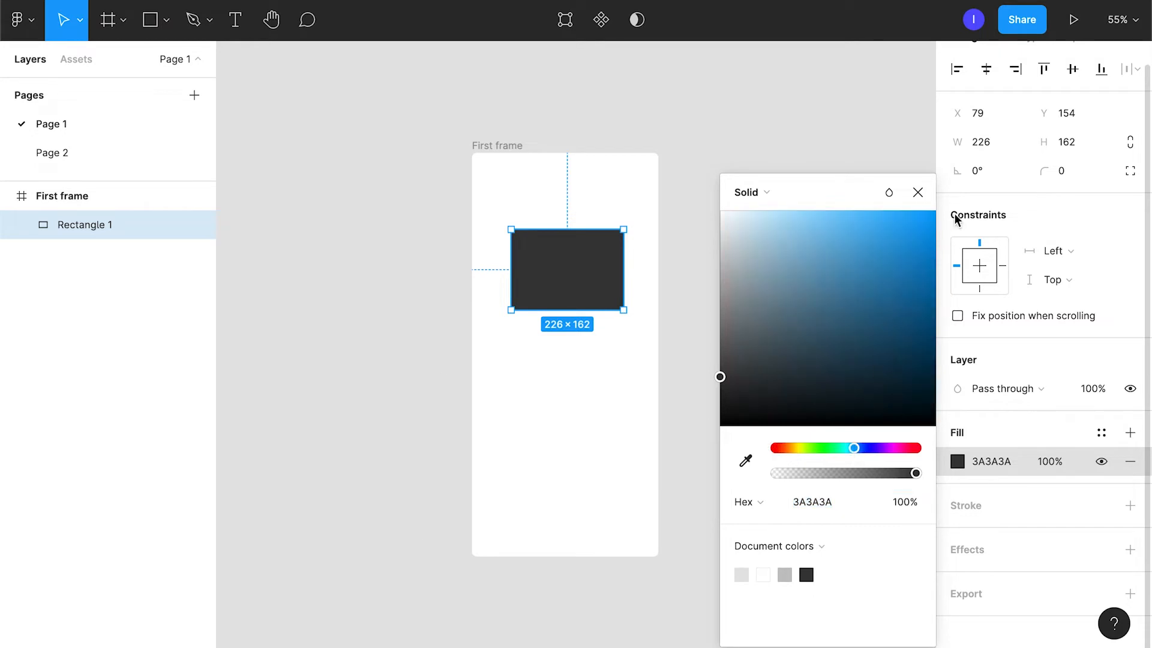
pyautogui.click(934, 212)
pyautogui.click(918, 192)
# Set the rectangle's corner radius to 20, and add a second fill and remove it again.
pyautogui.click(1056, 178)
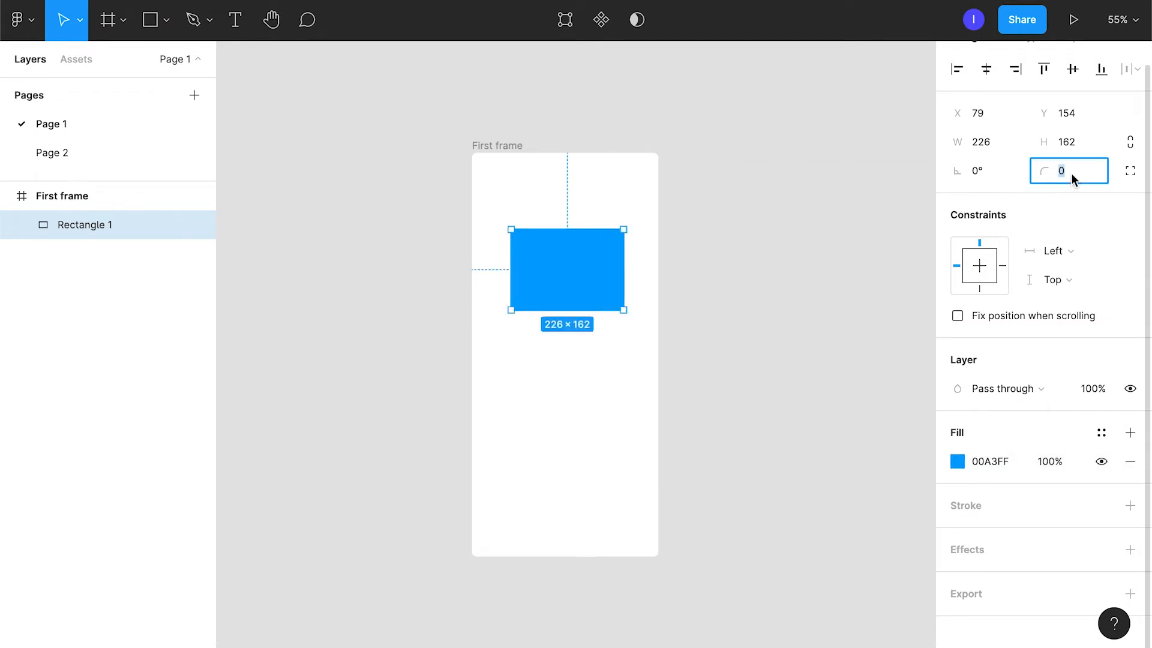
pyautogui.write('20')
pyautogui.click(1130, 434)
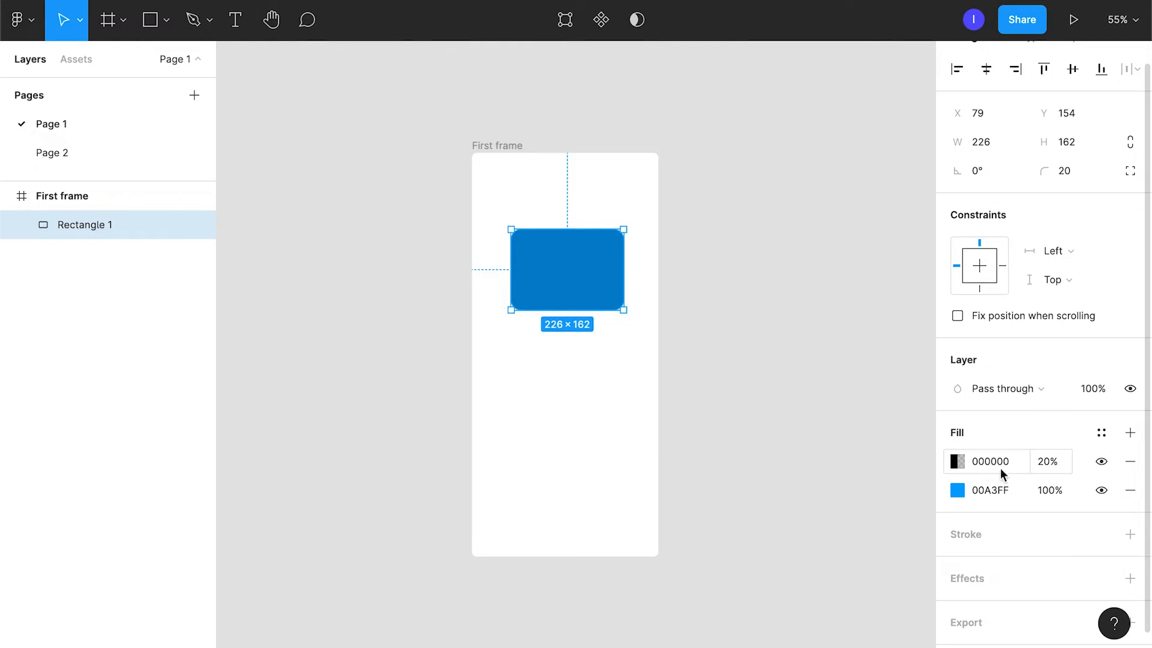
pyautogui.click(1130, 461)
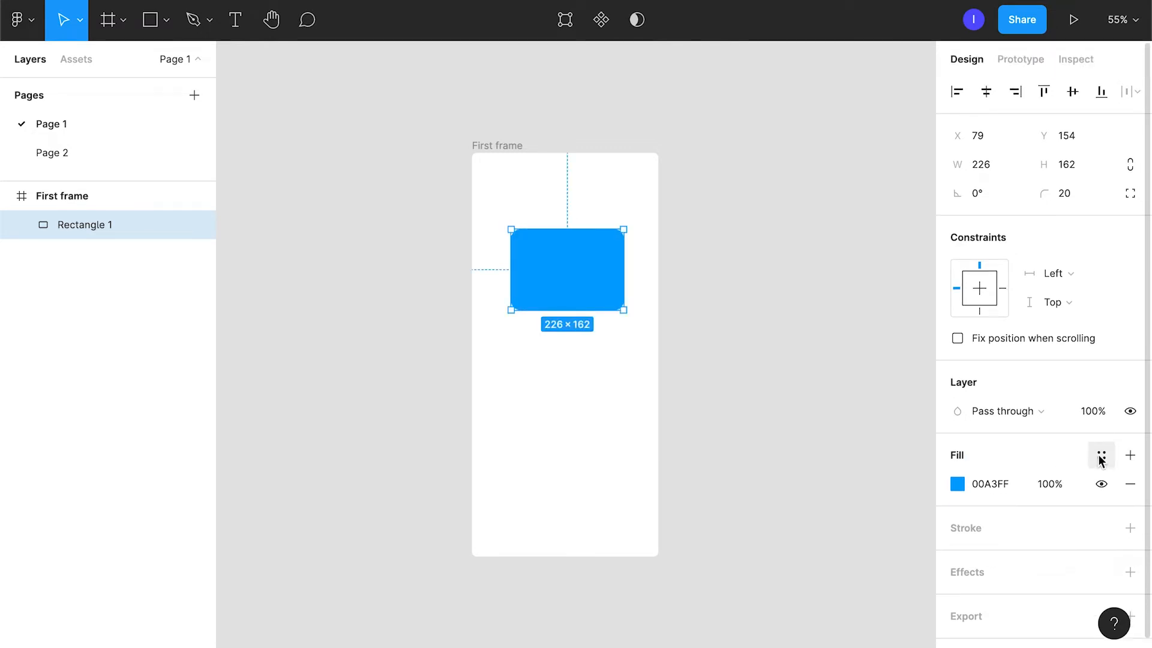
# Look at the shared colour styles available for the fill, and turn off the team library for this file.
pyautogui.click(1101, 458)
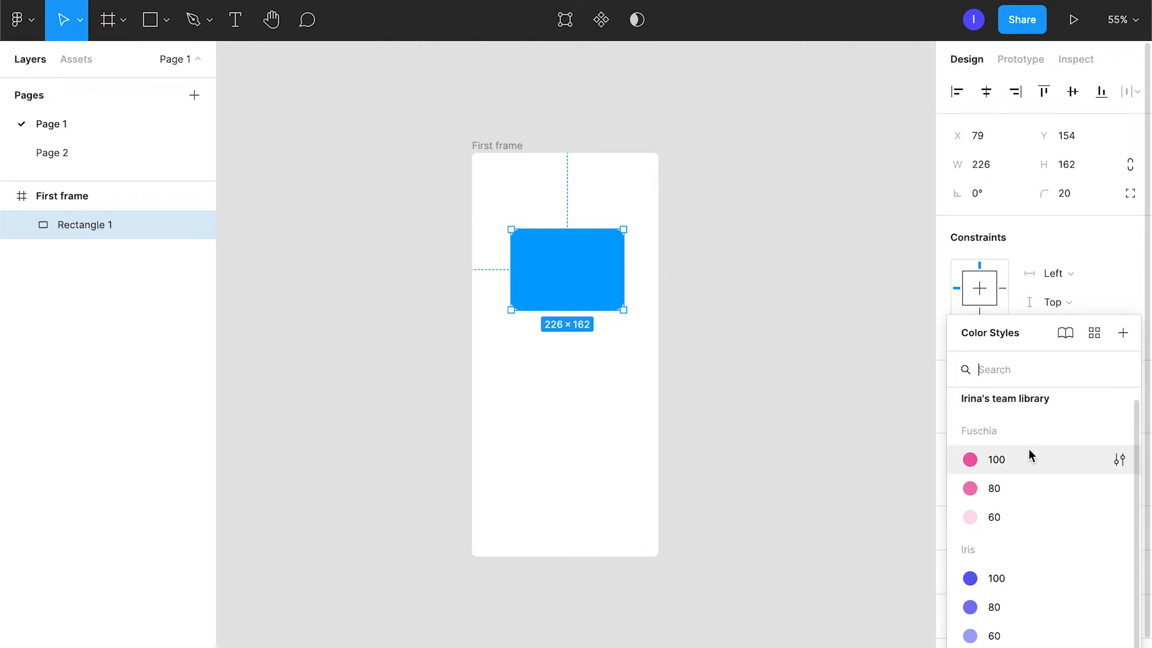
pyautogui.click(90, 60)
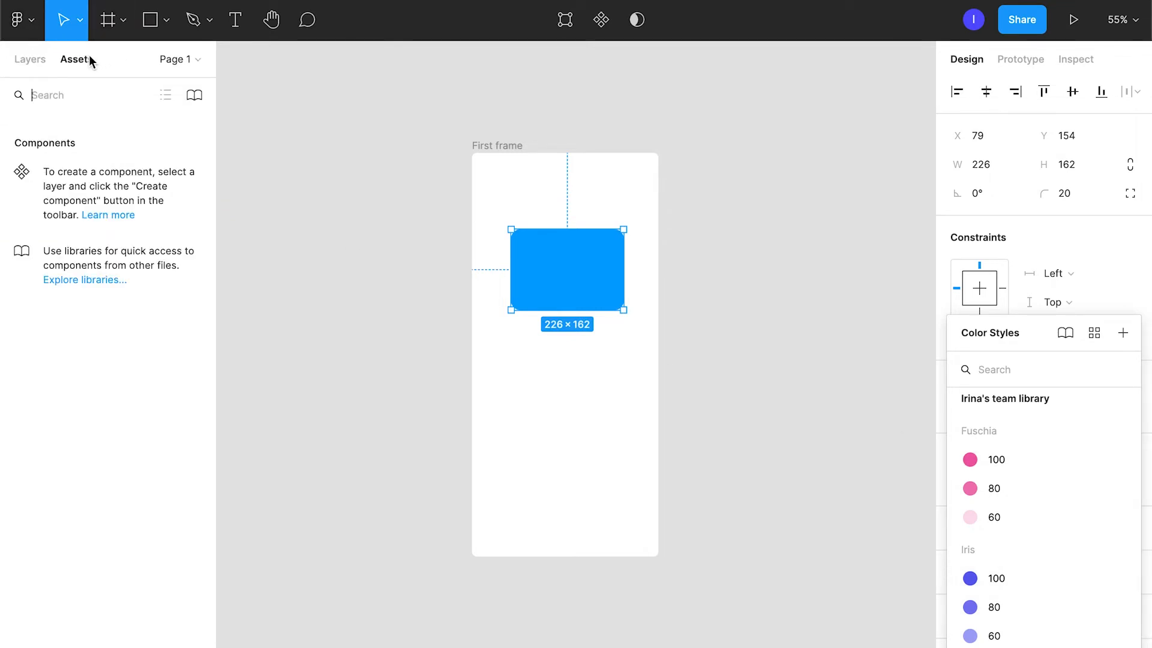
pyautogui.click(195, 98)
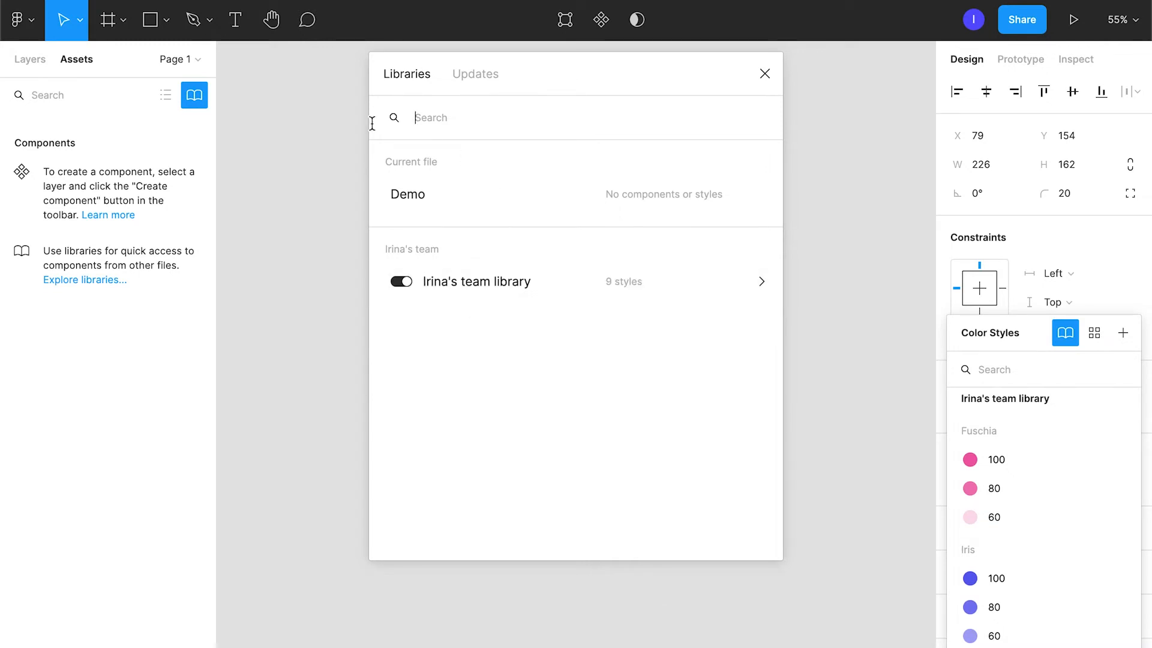
pyautogui.click(404, 287)
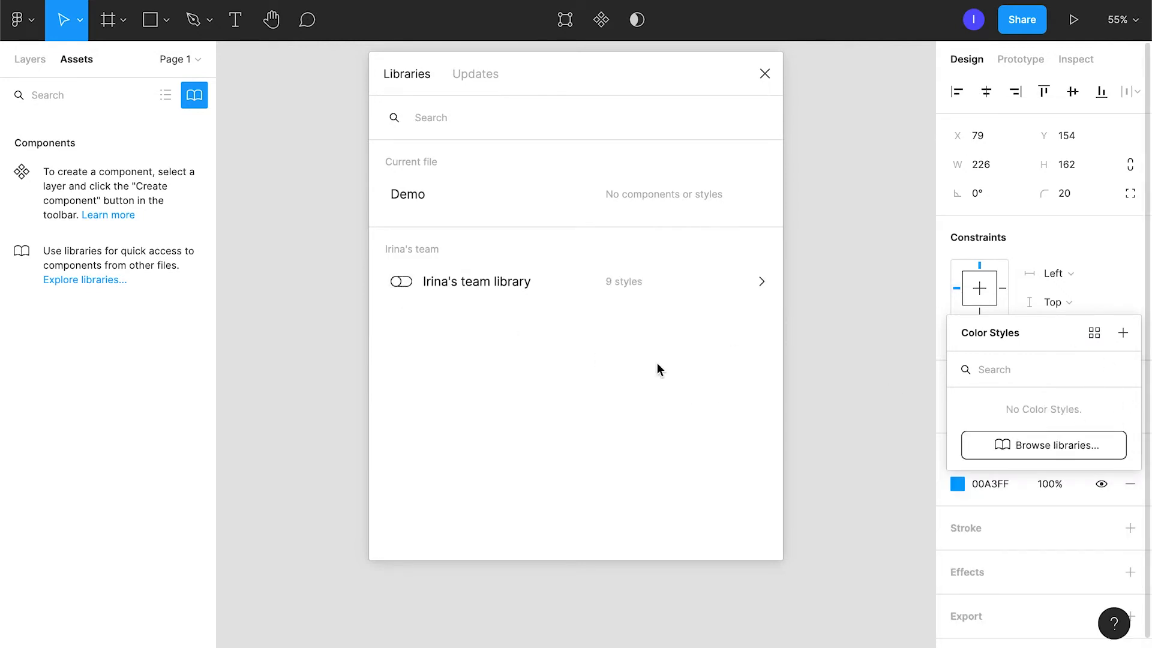
pyautogui.press('Escape')
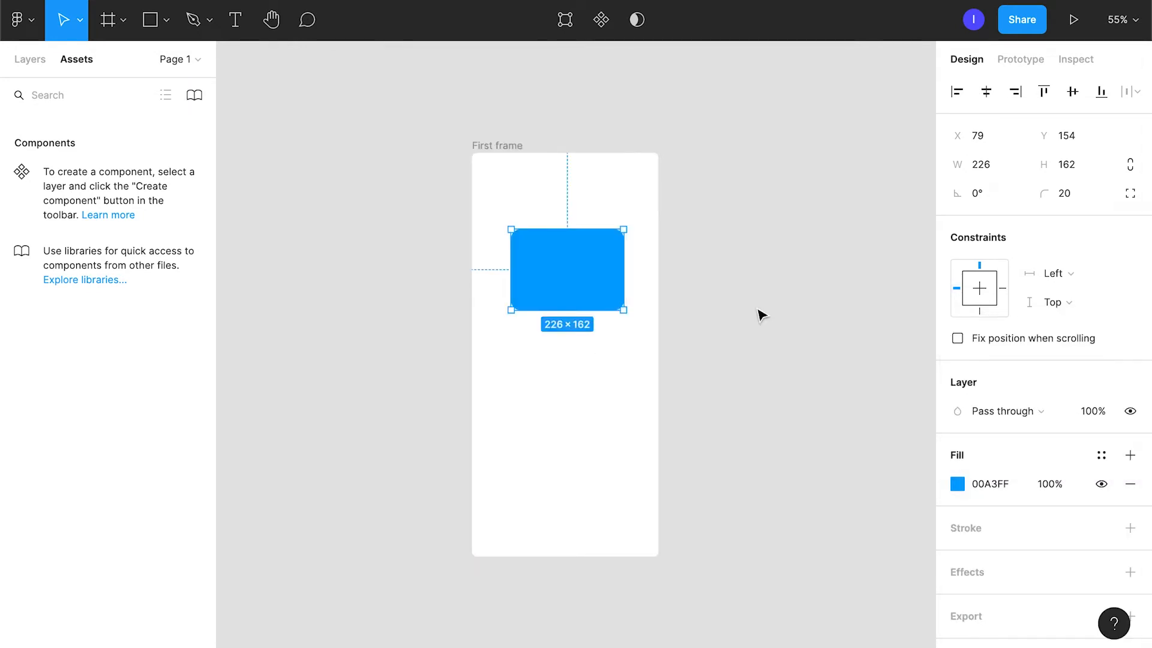
# Create a new colour style named "Blue" from the rectangle's fill.
pyautogui.click(1107, 458)
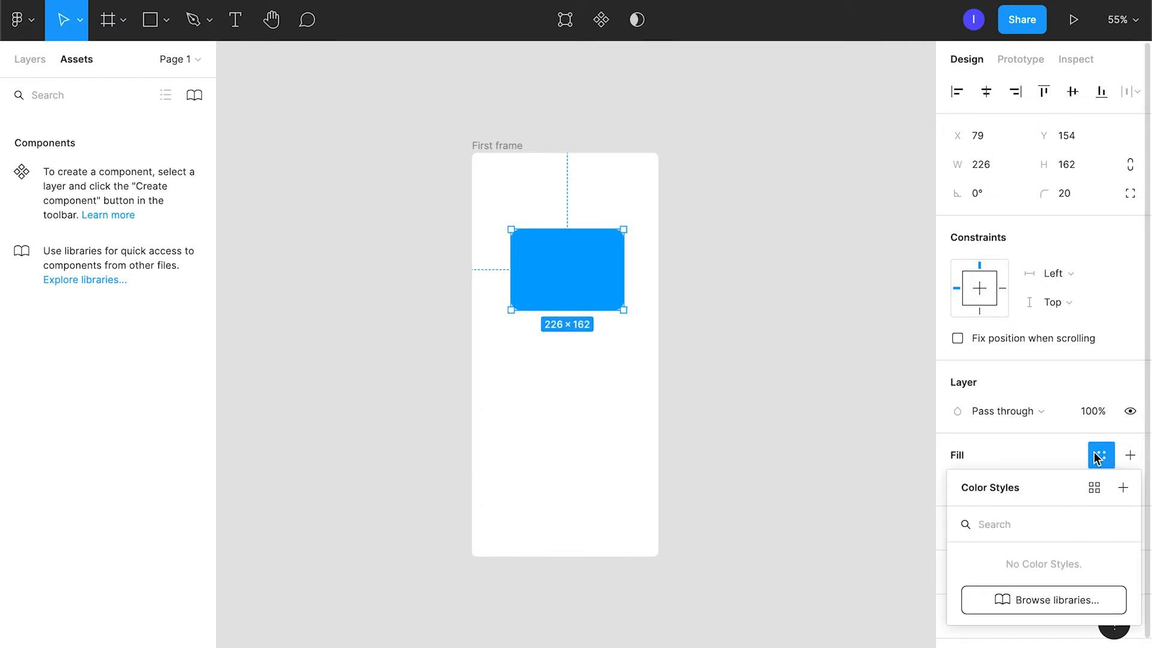
pyautogui.click(1123, 488)
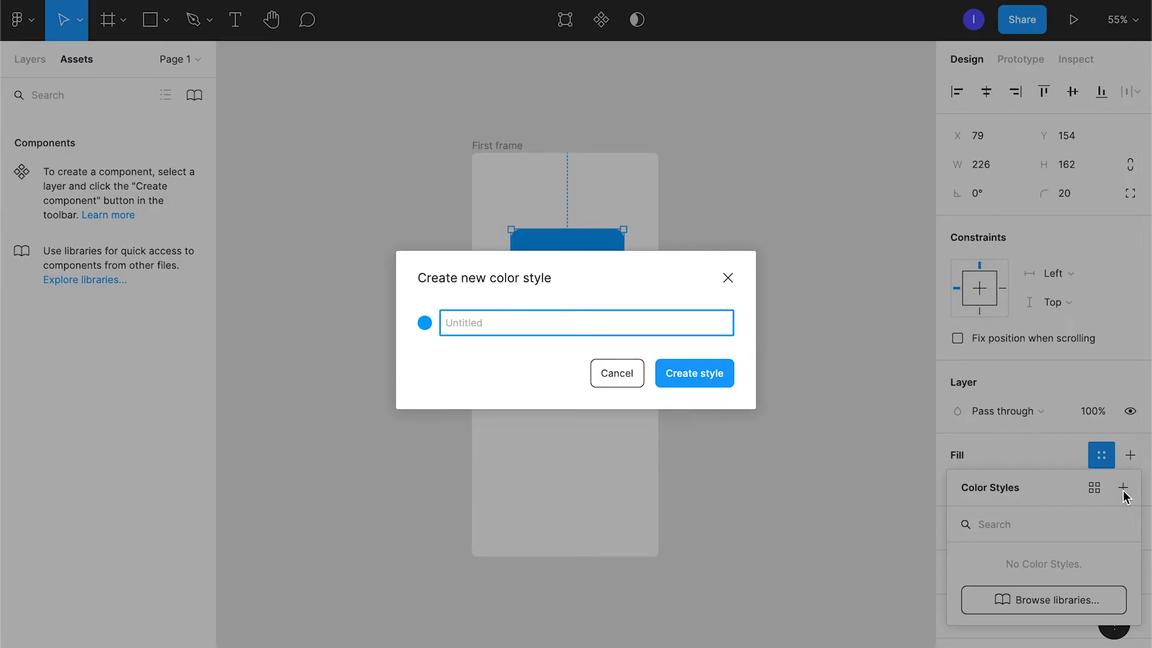
pyautogui.write('Blue')
pyautogui.press('Return')
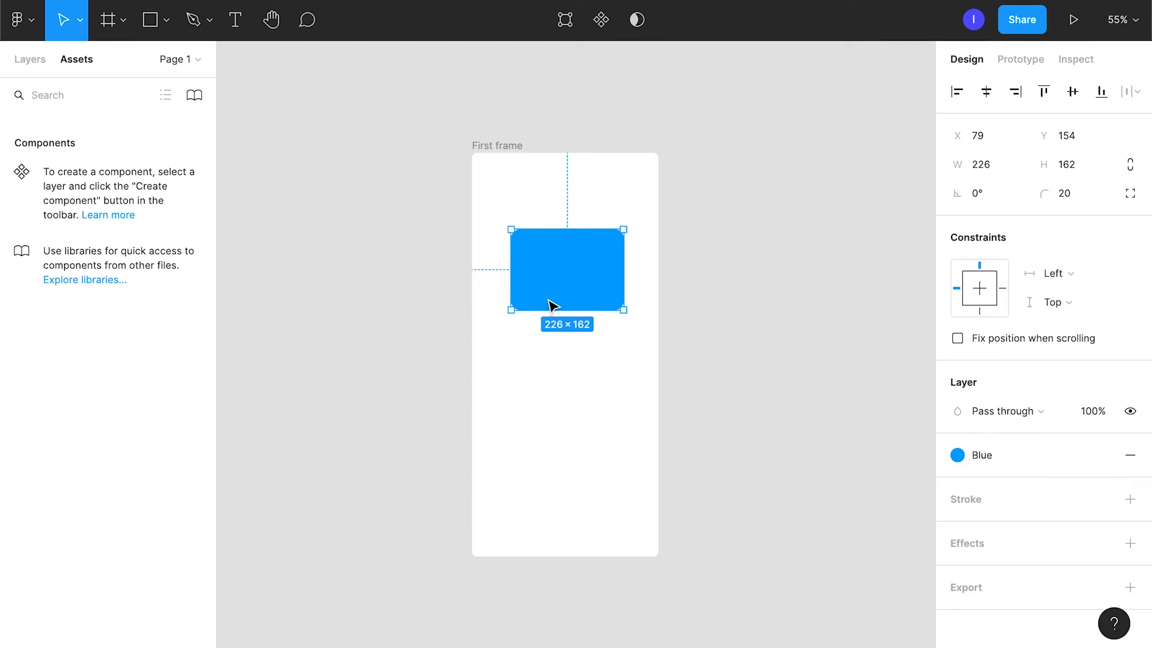
# Draw a 40 × 40 circle below the rectangle and apply the Blue colour style to it.
pyautogui.press('o')
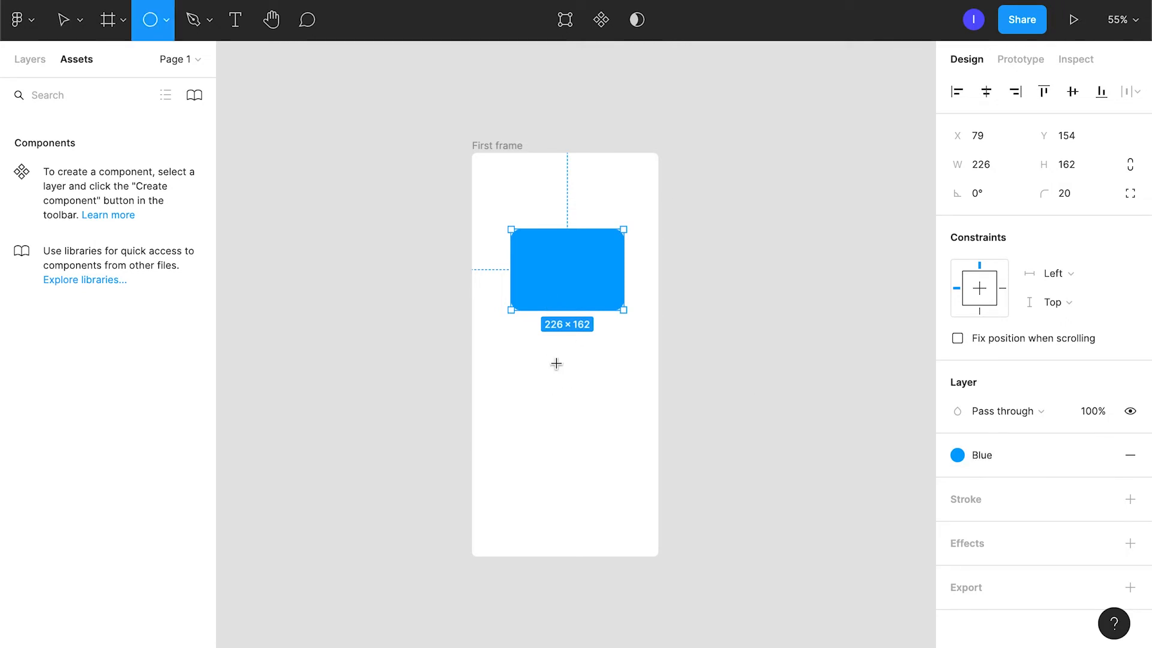
pyautogui.moveTo(555, 353); pyautogui.dragTo(576, 375)
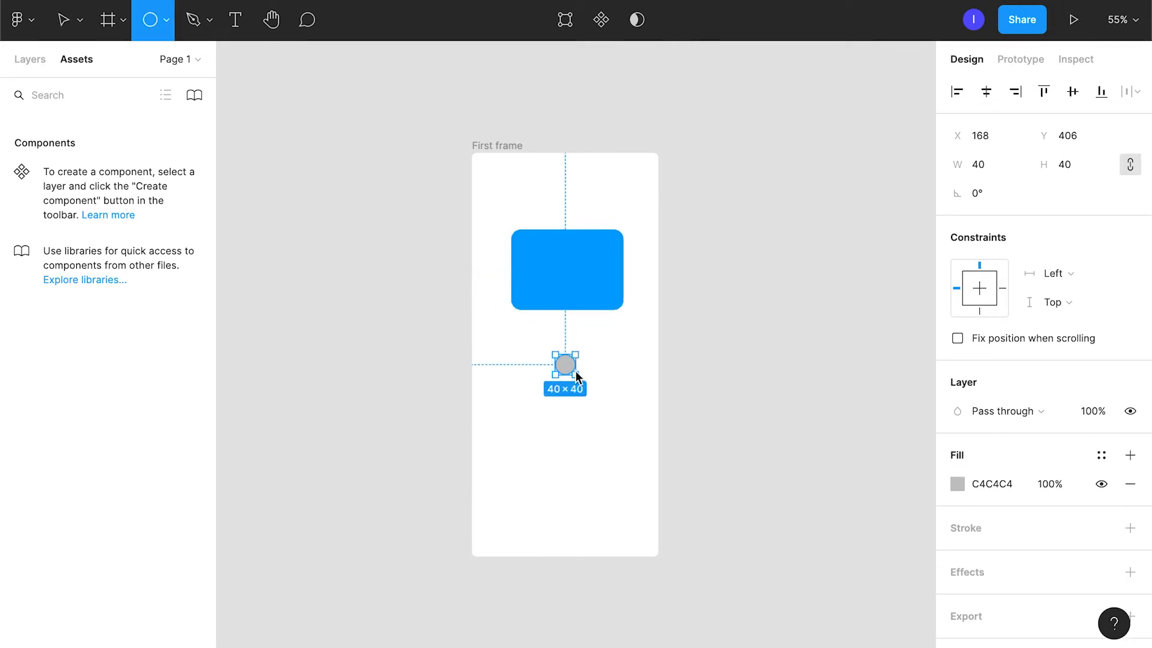
pyautogui.click(1102, 457)
pyautogui.click(1001, 571)
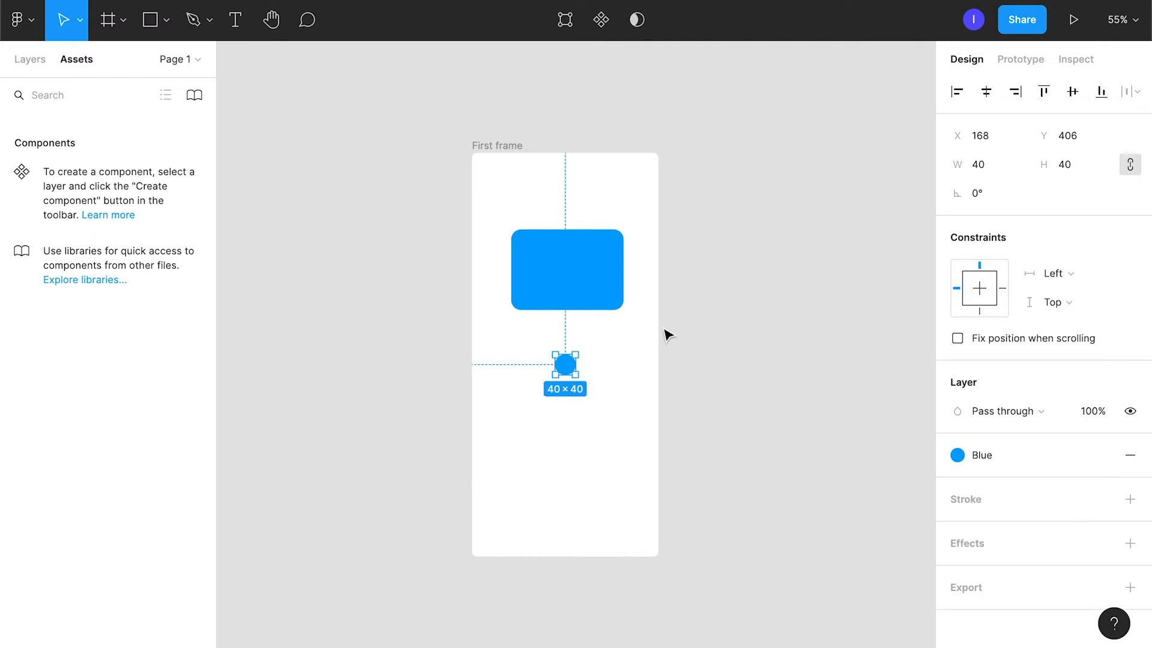
# Centre the circle and the rectangle horizontally within First frame.
pyautogui.click(986, 92)
pyautogui.click(586, 288)
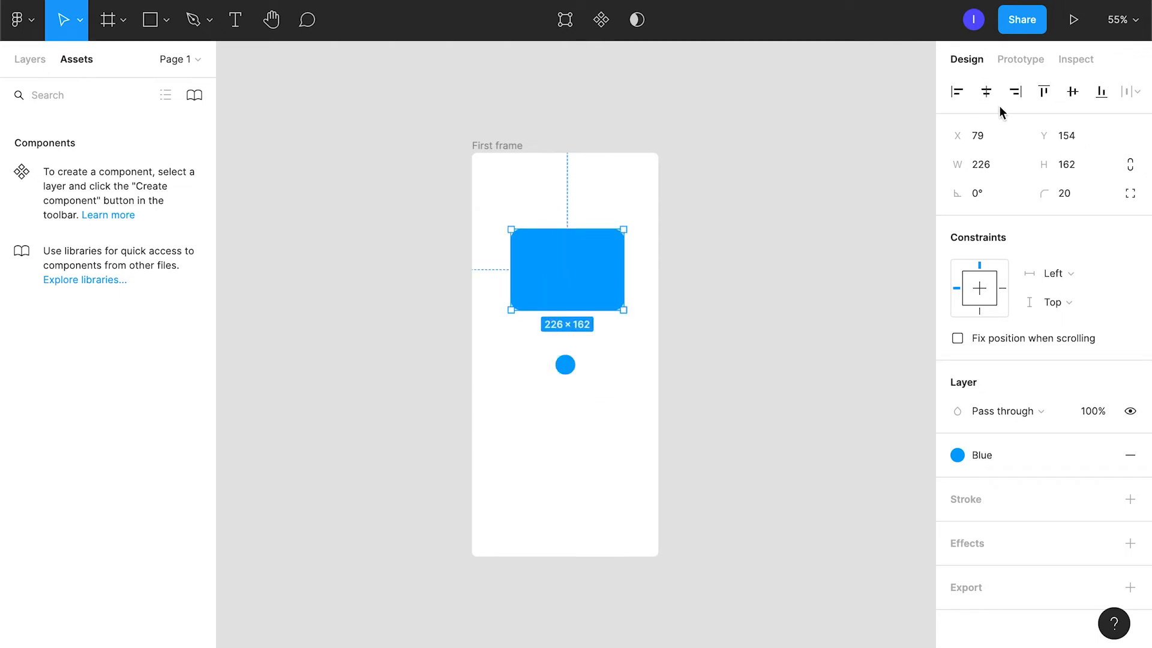
pyautogui.click(984, 94)
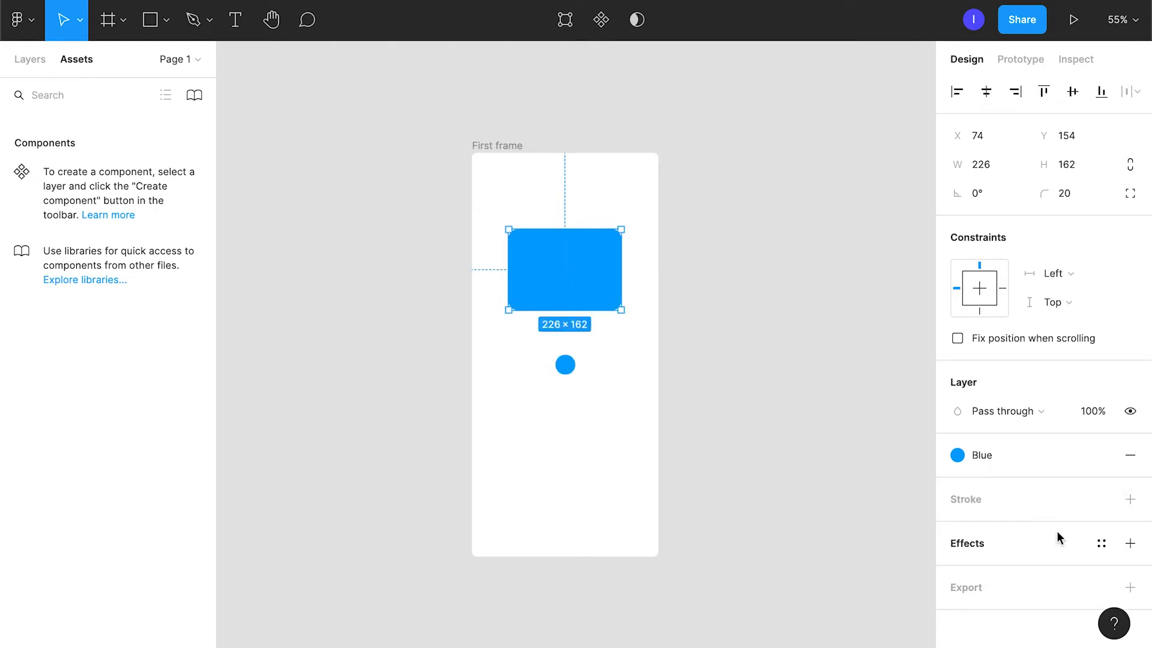
# Add a drop shadow to the rectangle and set its blur to 30.
pyautogui.click(1130, 543)
pyautogui.scroll(-1, 1063, 548)
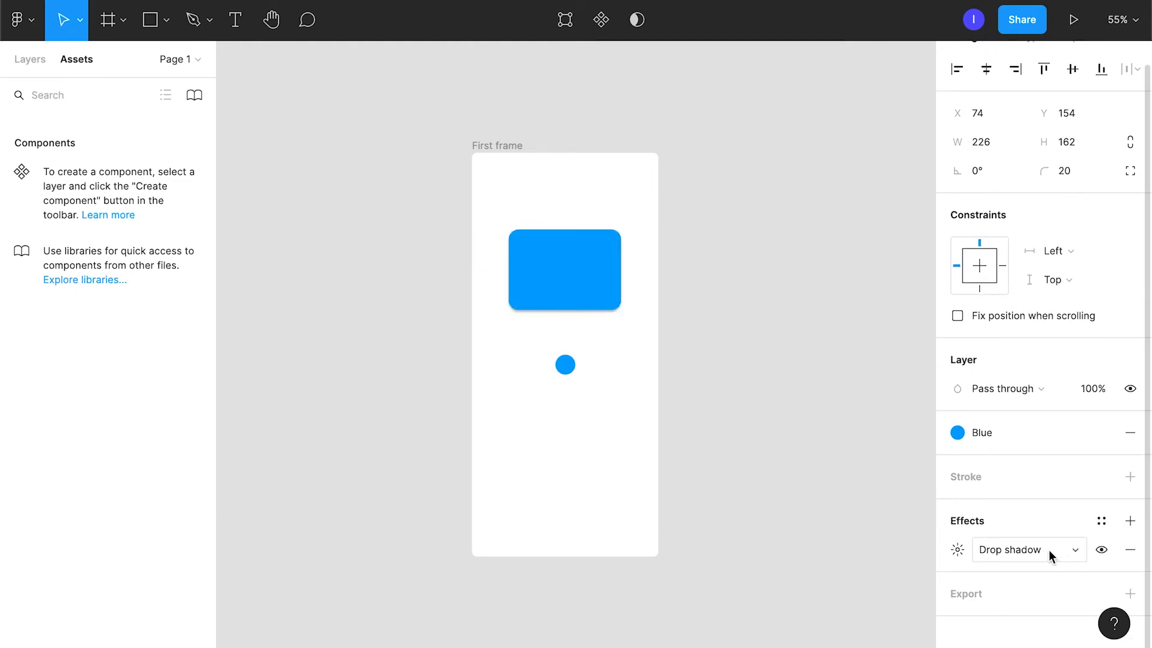
pyautogui.click(1049, 552)
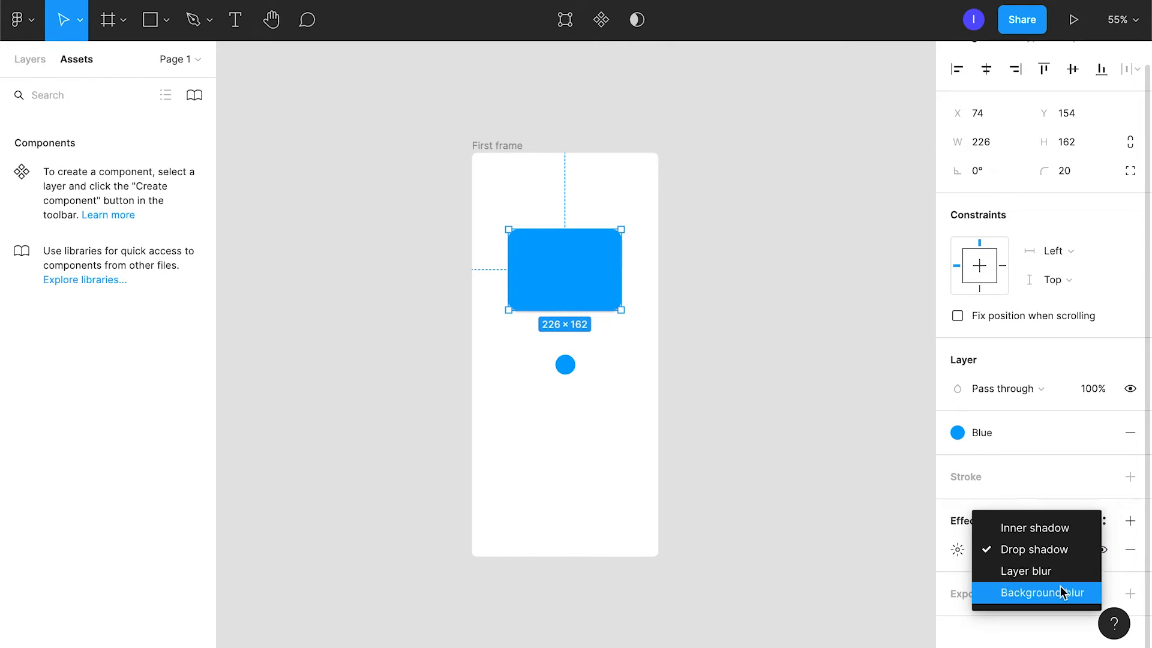
pyautogui.click(970, 571)
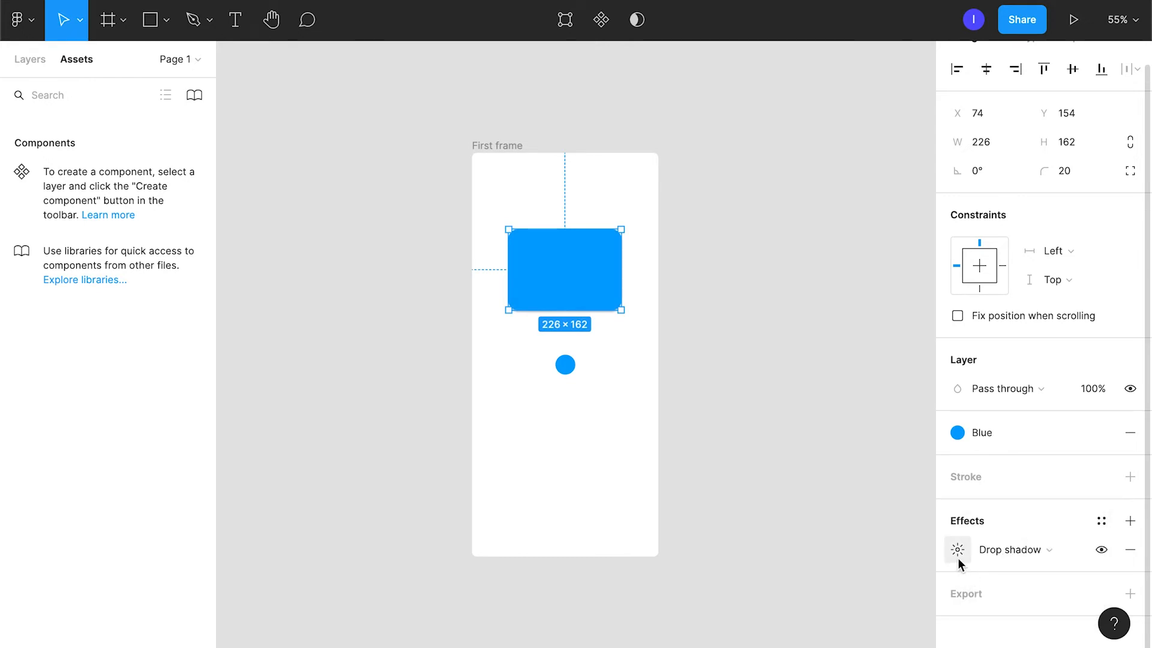
pyautogui.click(958, 562)
pyautogui.click(875, 573)
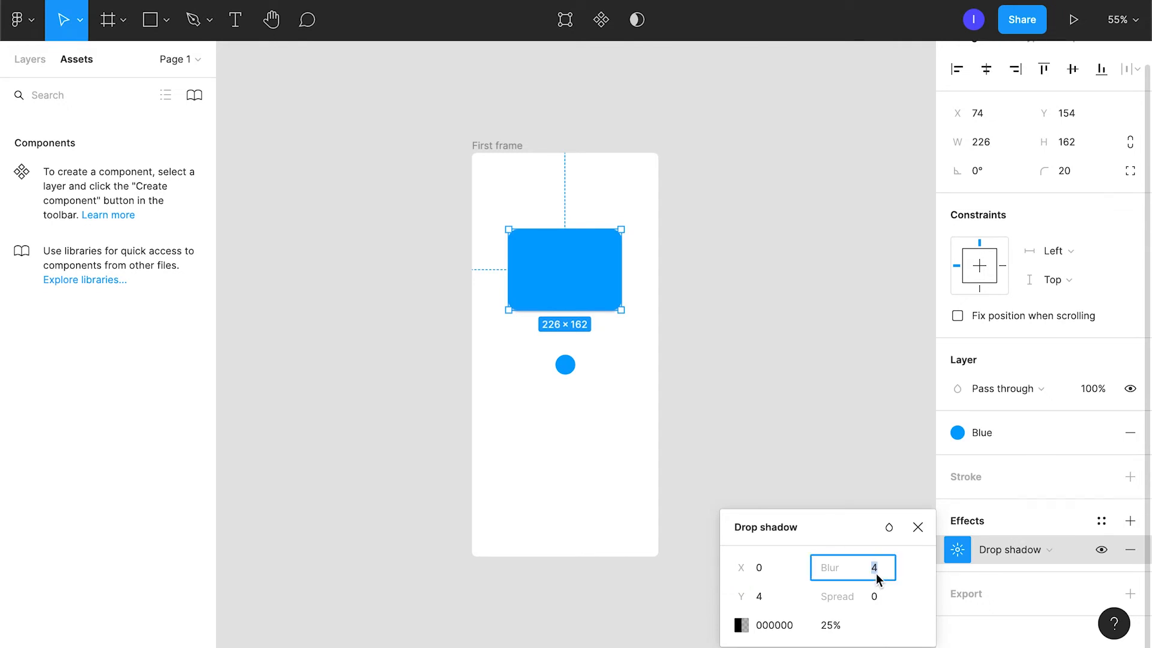
pyautogui.write('30')
pyautogui.press('Return')
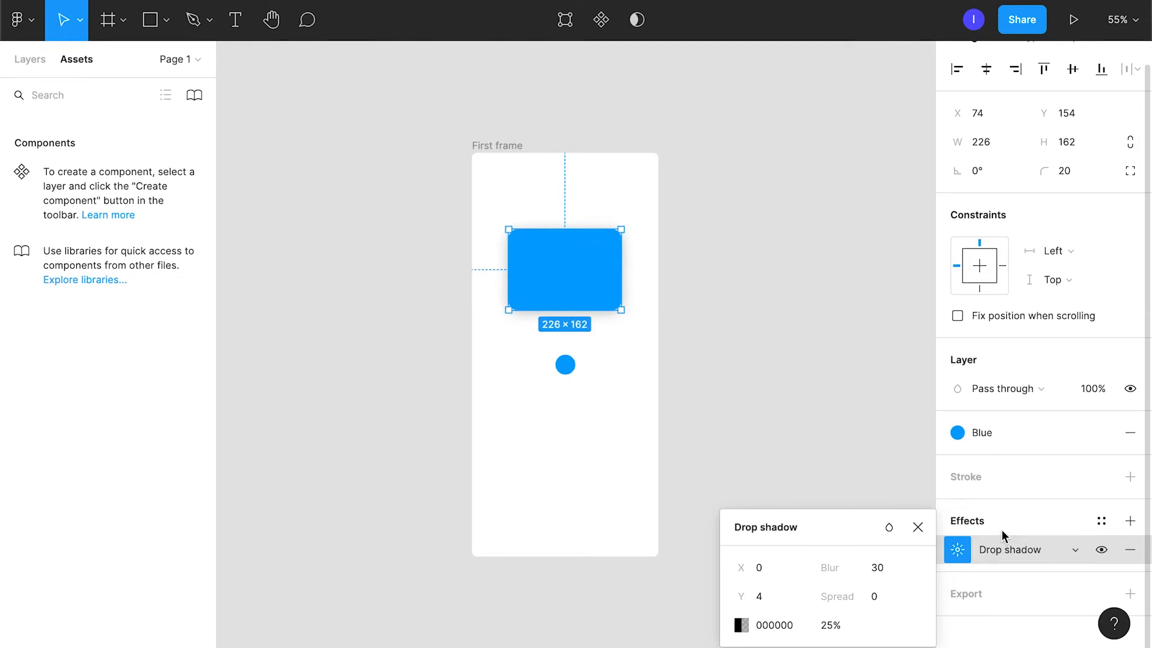
pyautogui.click(1018, 524)
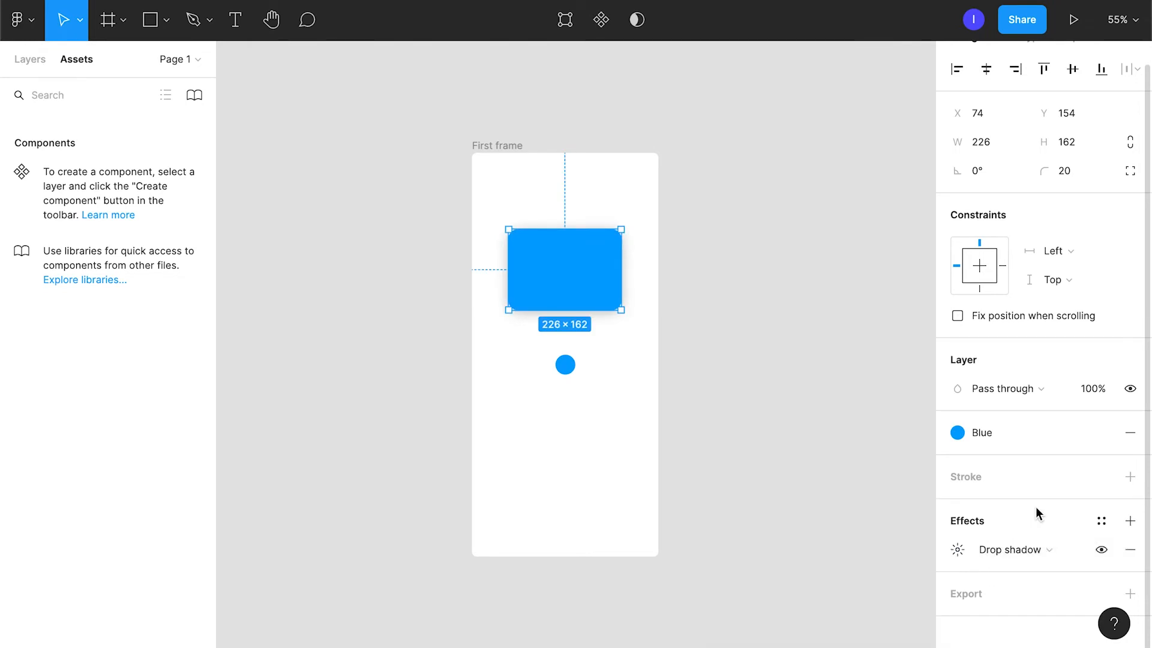
# Add an export setting to the rectangle and look at its scale and file format options.
pyautogui.click(1130, 593)
pyautogui.scroll(-3, 1004, 561)
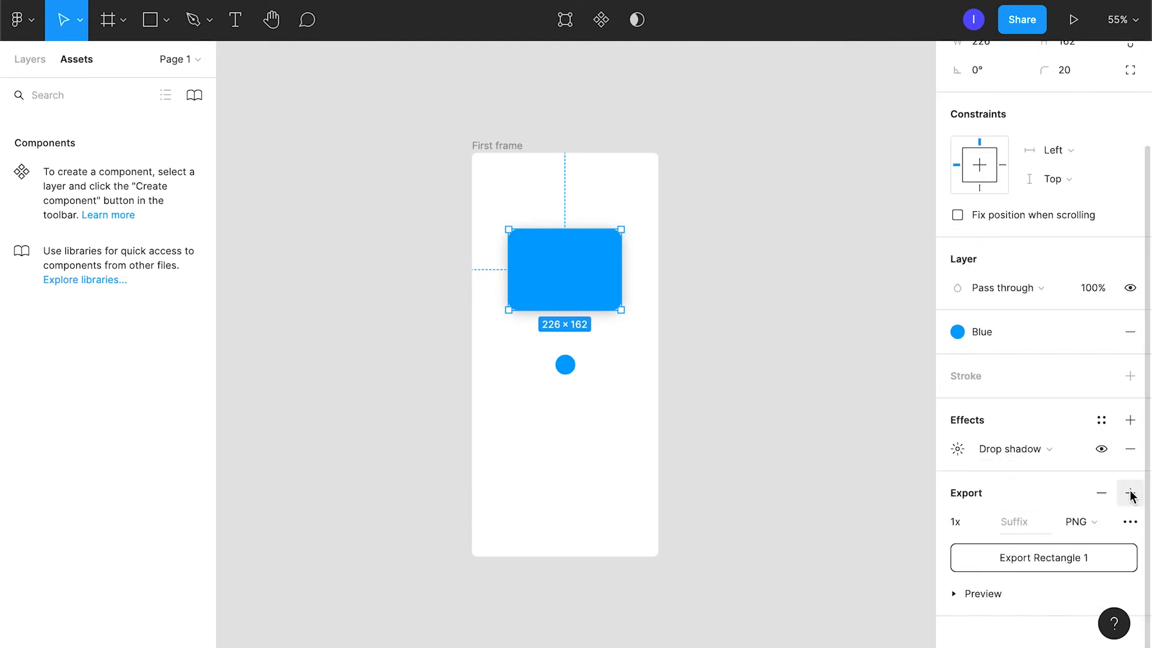
pyautogui.click(983, 521)
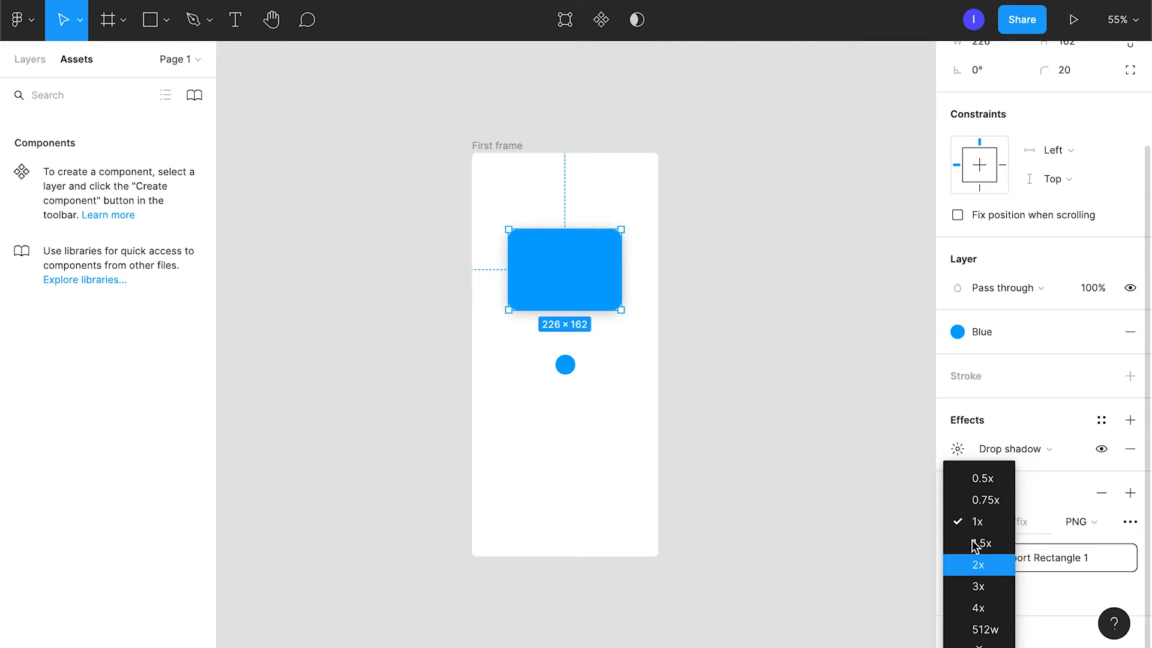
pyautogui.click(1087, 522)
pyautogui.click(1086, 521)
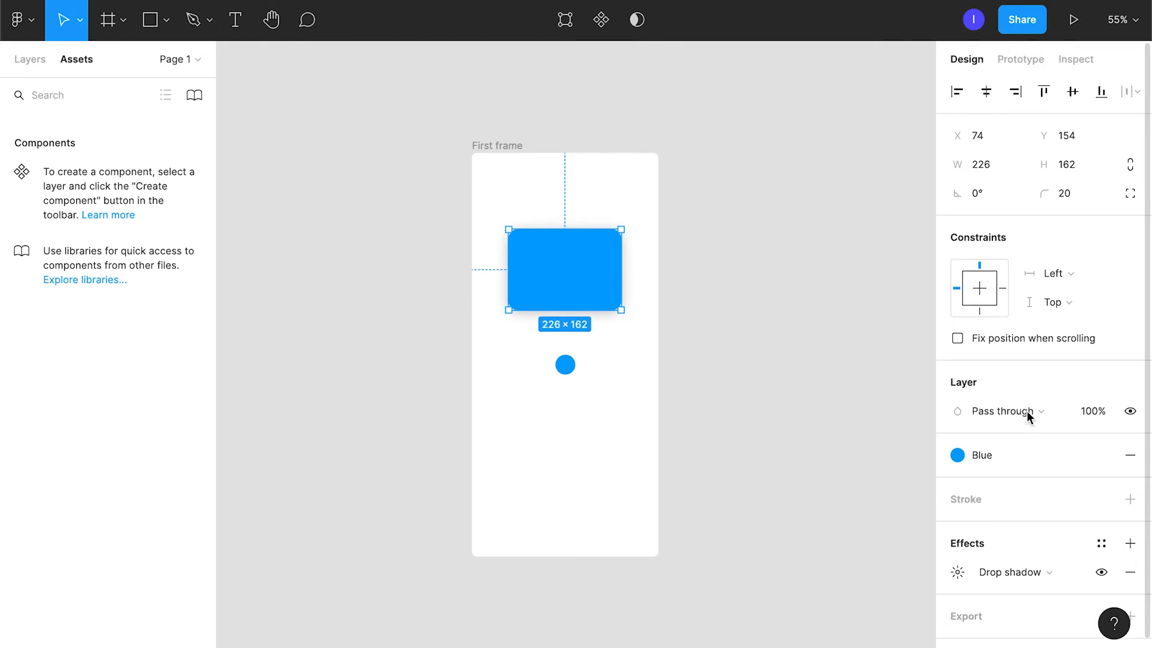
# Duplicate First frame and place the copy beside the original.
pyautogui.scroll(2, 1027, 410)
pyautogui.click(511, 147)
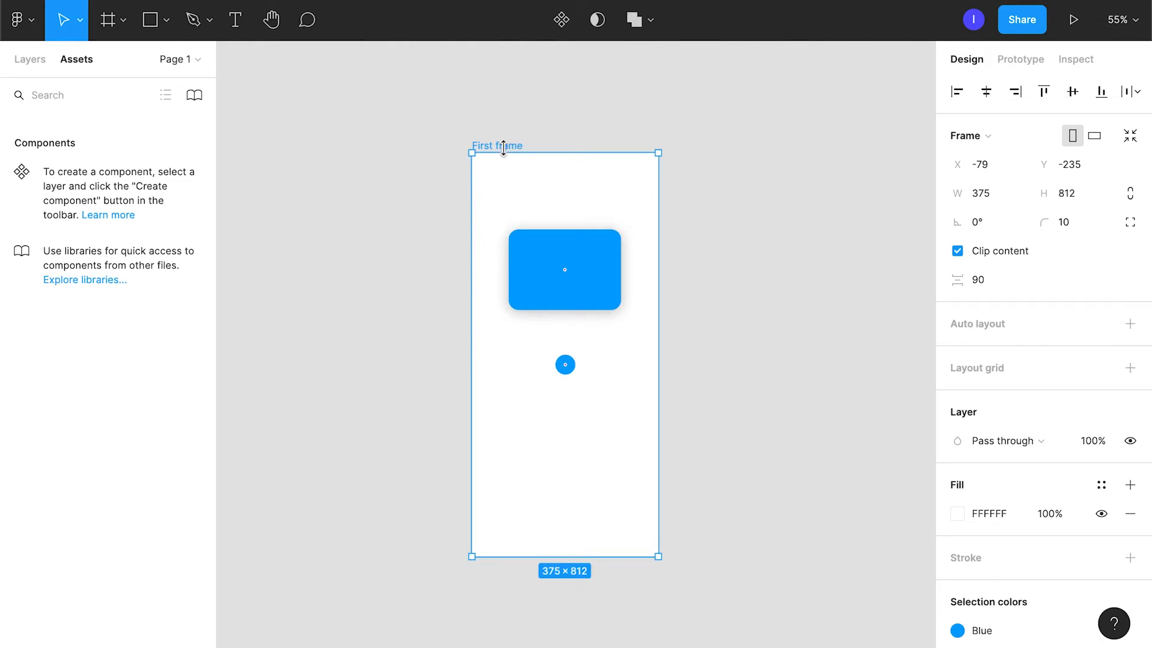
pyautogui.moveTo(540, 151); pyautogui.dragTo(744, 169)
pyautogui.hscroll(2, 801, 354)
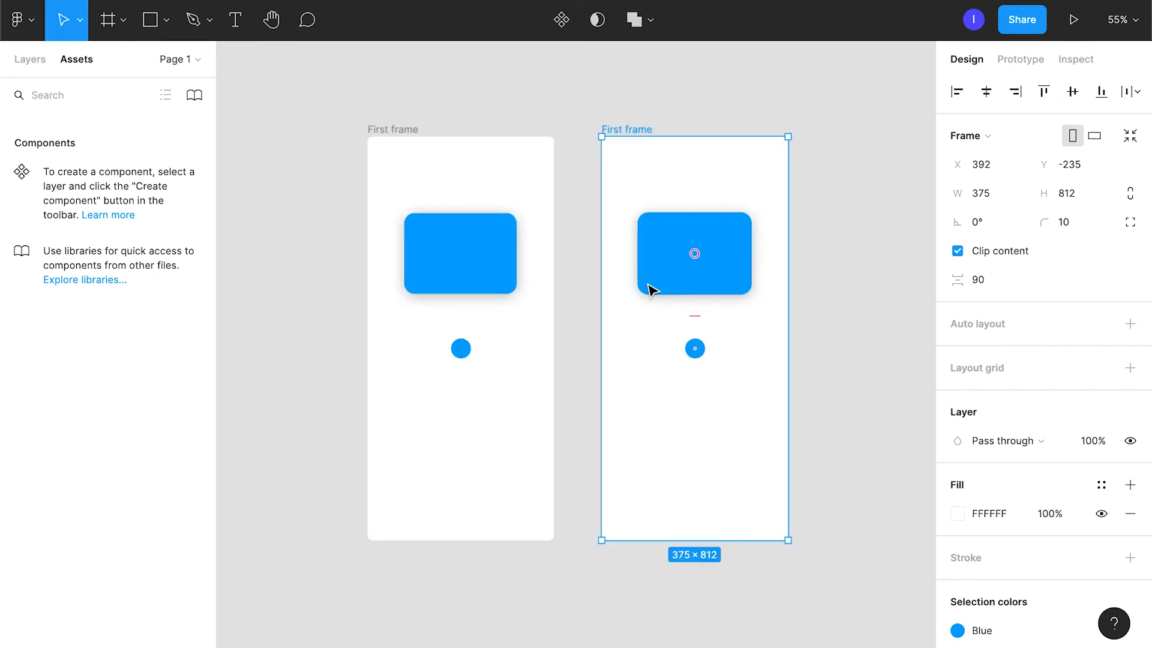
# Connect the circle in the original frame to the duplicate with an On tap, Navigate to interaction and look through the available triggers.
pyautogui.click(466, 348)
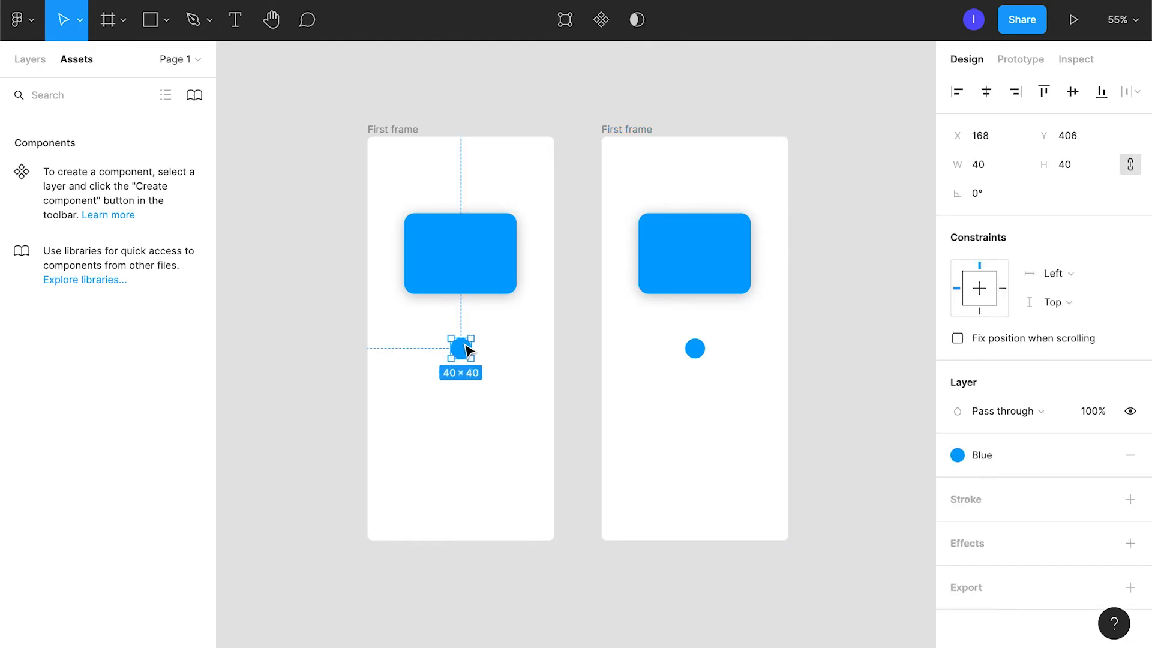
pyautogui.click(1025, 63)
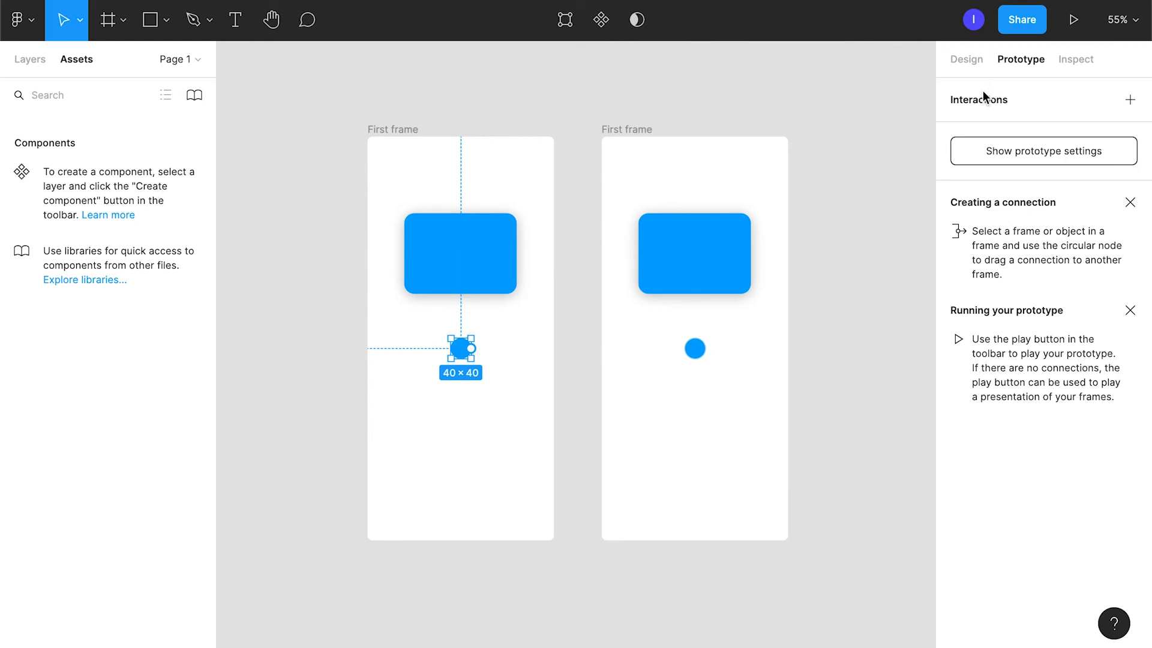
pyautogui.moveTo(472, 349); pyautogui.dragTo(616, 336)
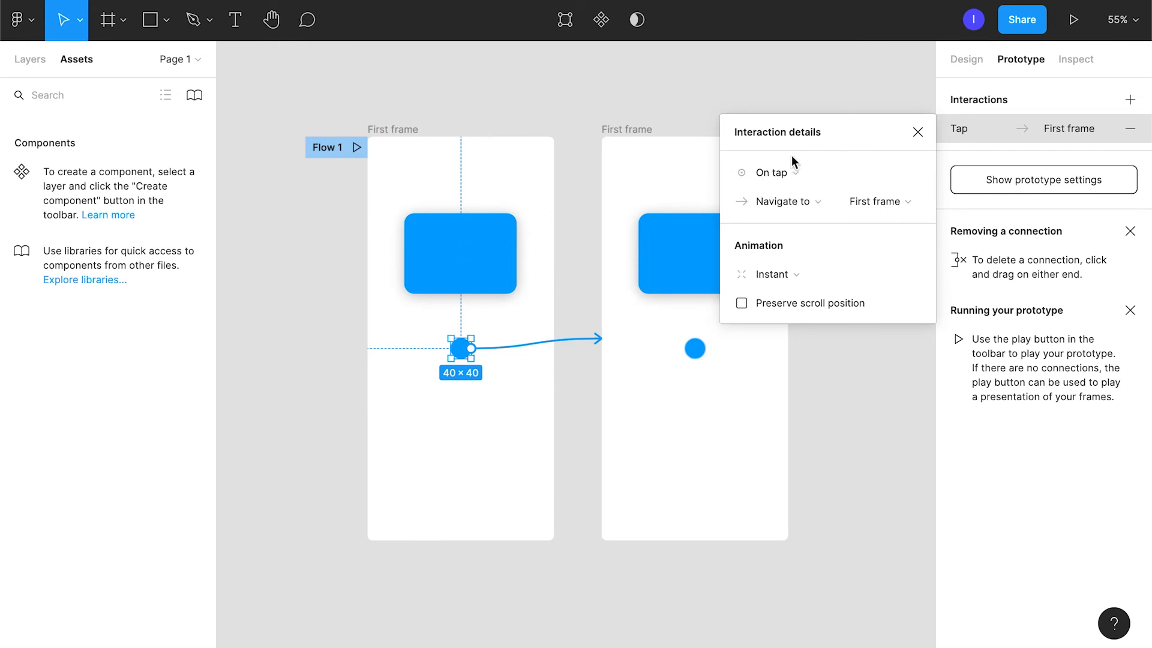
pyautogui.click(829, 174)
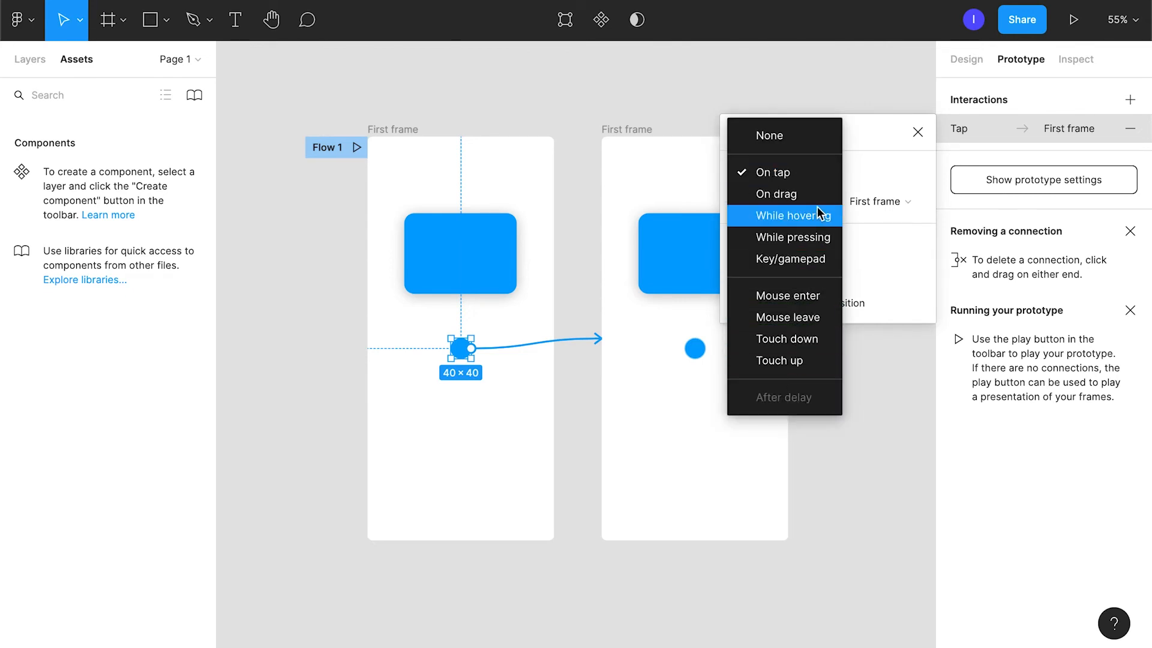
pyautogui.press('Escape')
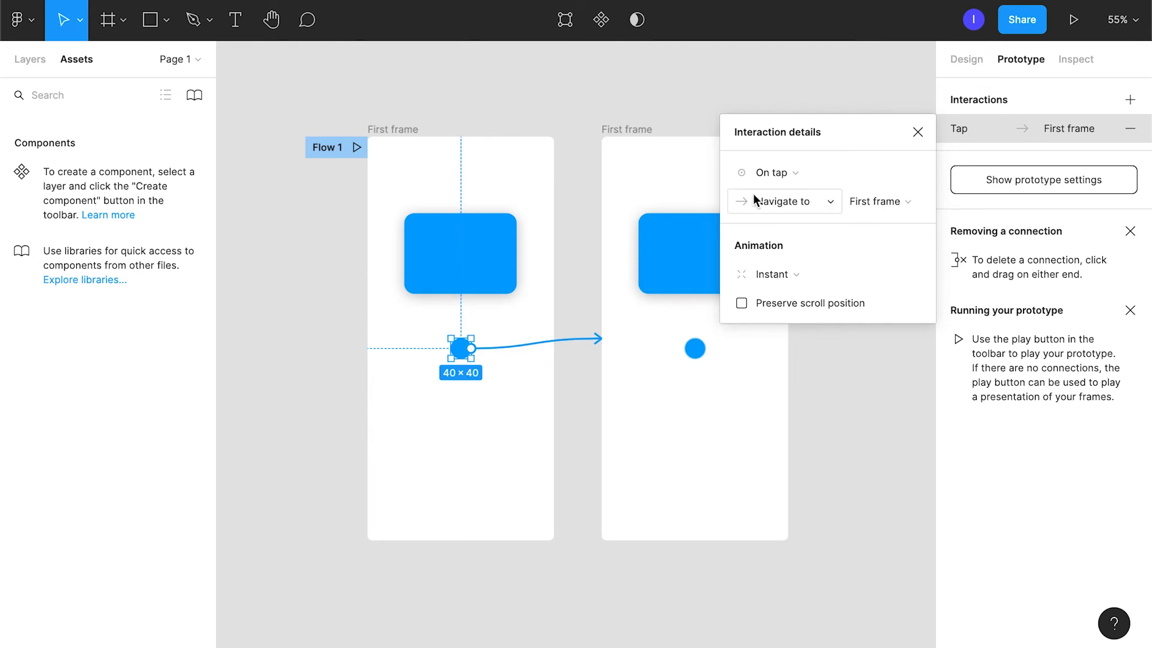
# Rename the duplicated frame as Second frame.
pyautogui.click(611, 131)
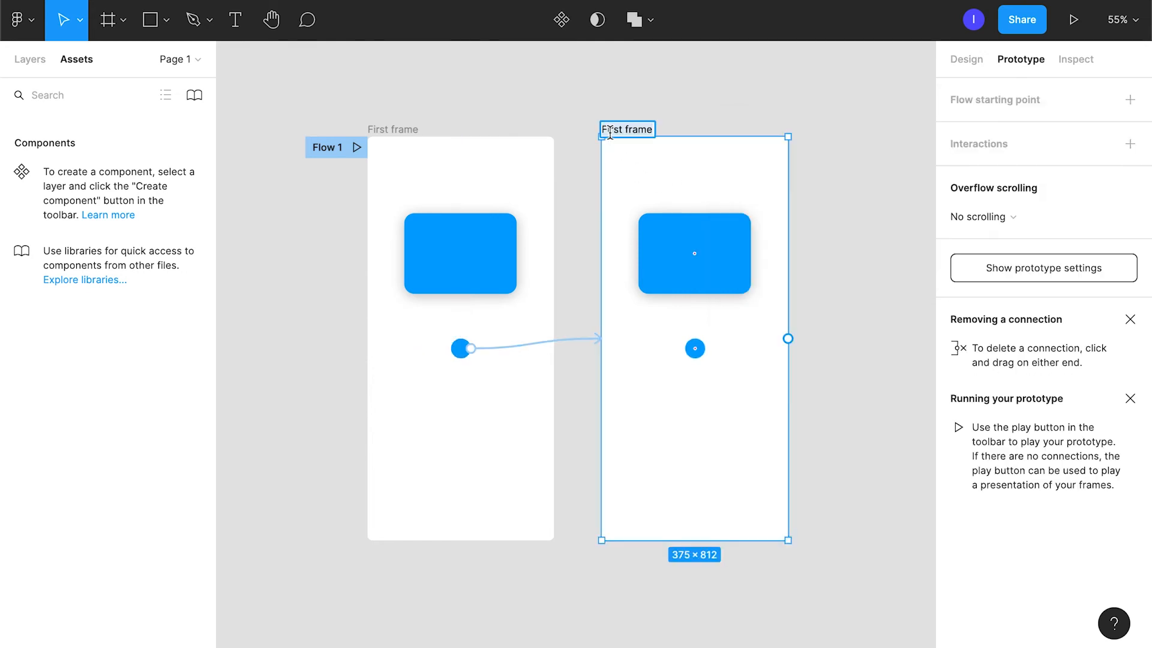
pyautogui.doubleClick(609, 129)
pyautogui.write('Second')
pyautogui.press('Return')
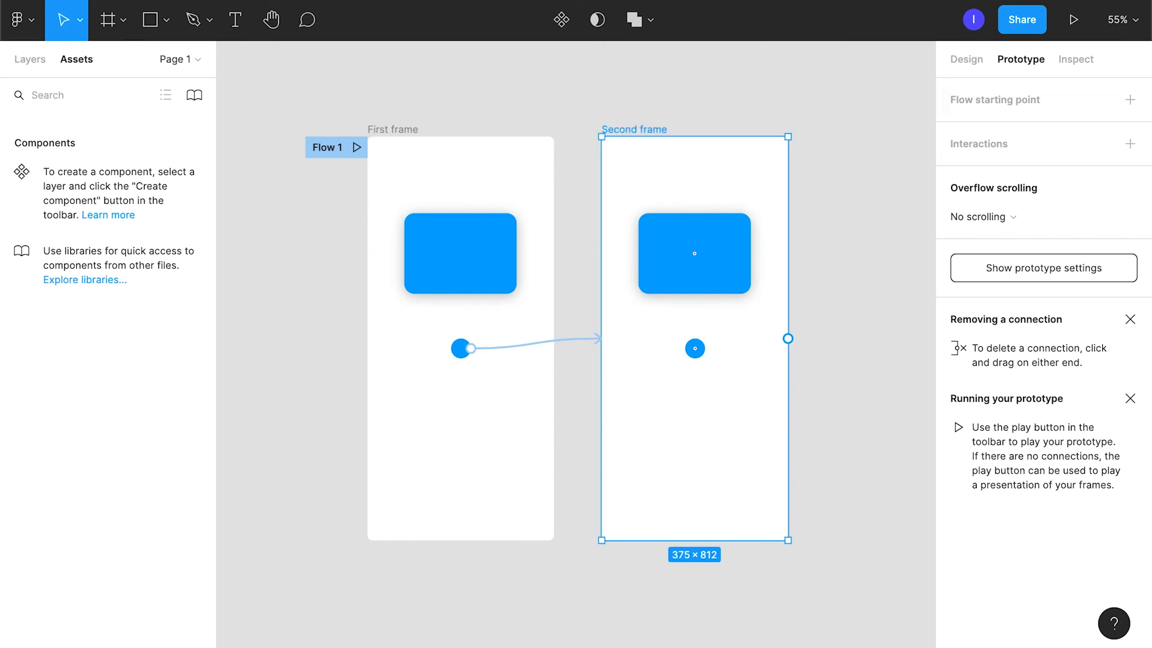
# Set the animation of the circle's connection to Second frame to Smart animate.
pyautogui.click(564, 347)
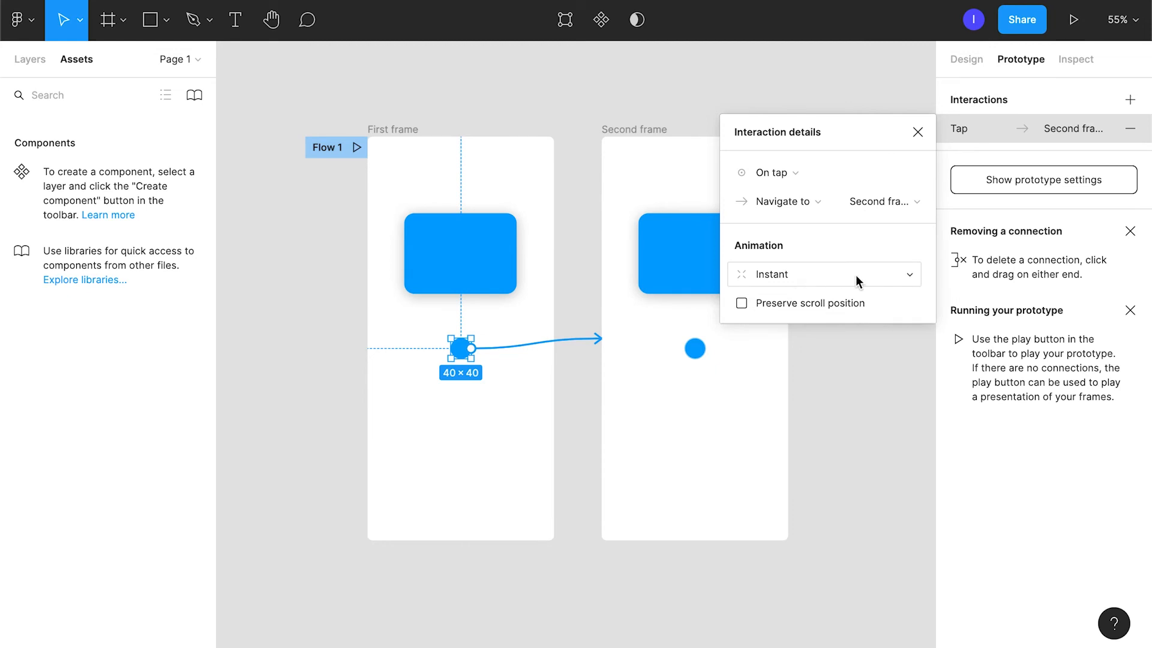
pyautogui.click(881, 279)
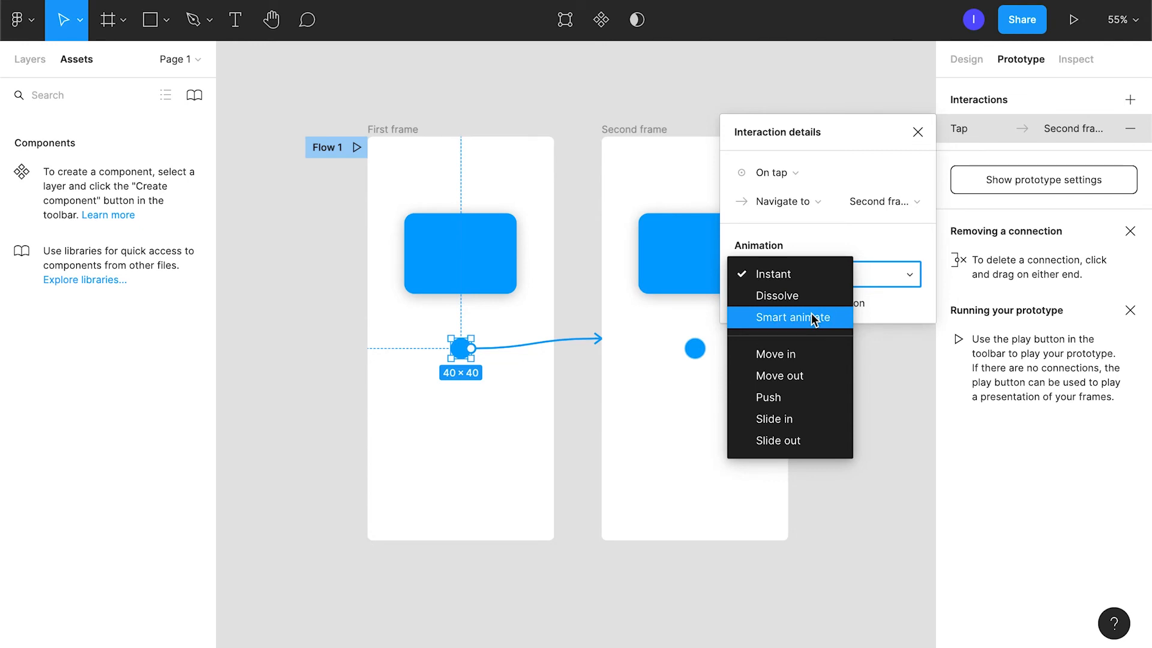
pyautogui.click(764, 321)
pyautogui.click(917, 133)
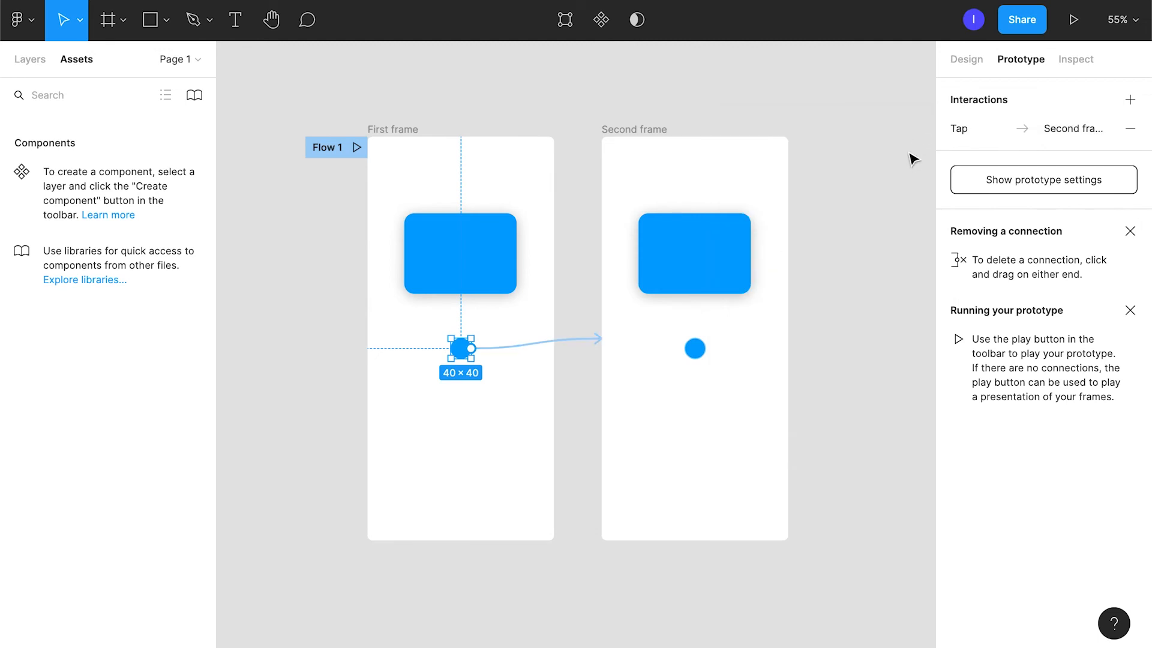
# In Second frame, rotate the rectangle a quarter turn so it stands upright and connect the circle back to First frame.
pyautogui.click(714, 277)
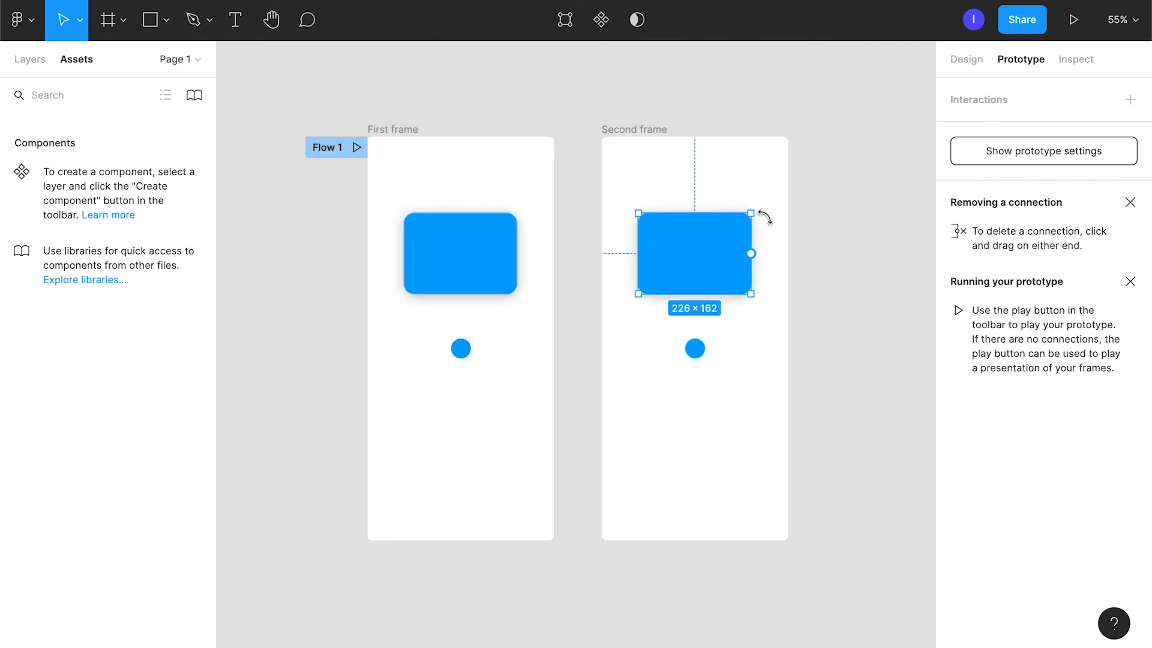
pyautogui.moveTo(761, 215); pyautogui.dragTo(726, 315)
pyautogui.click(703, 353)
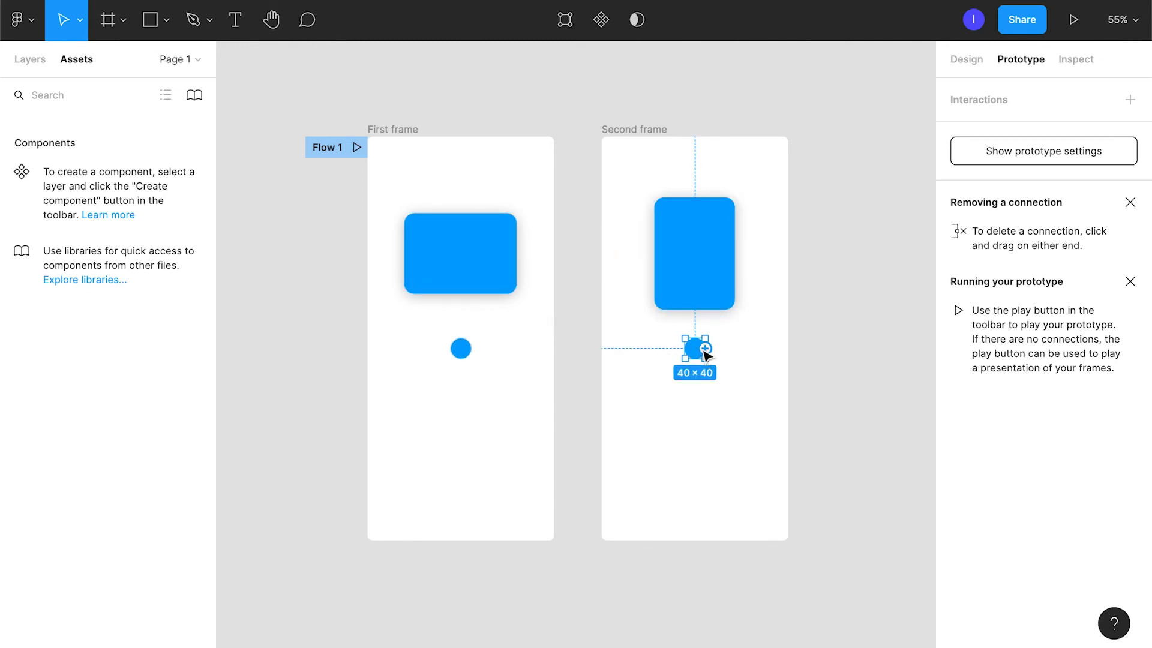
pyautogui.moveTo(705, 349); pyautogui.dragTo(496, 360)
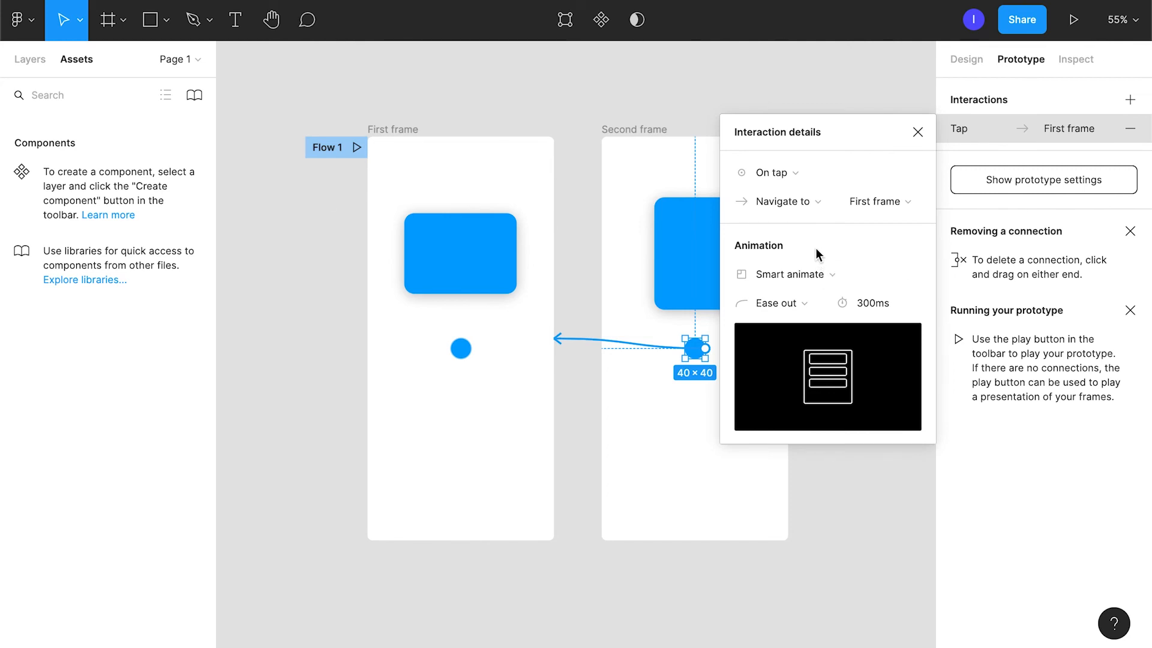
# Present the prototype from First frame and try the circle's tap interaction.
pyautogui.click(394, 129)
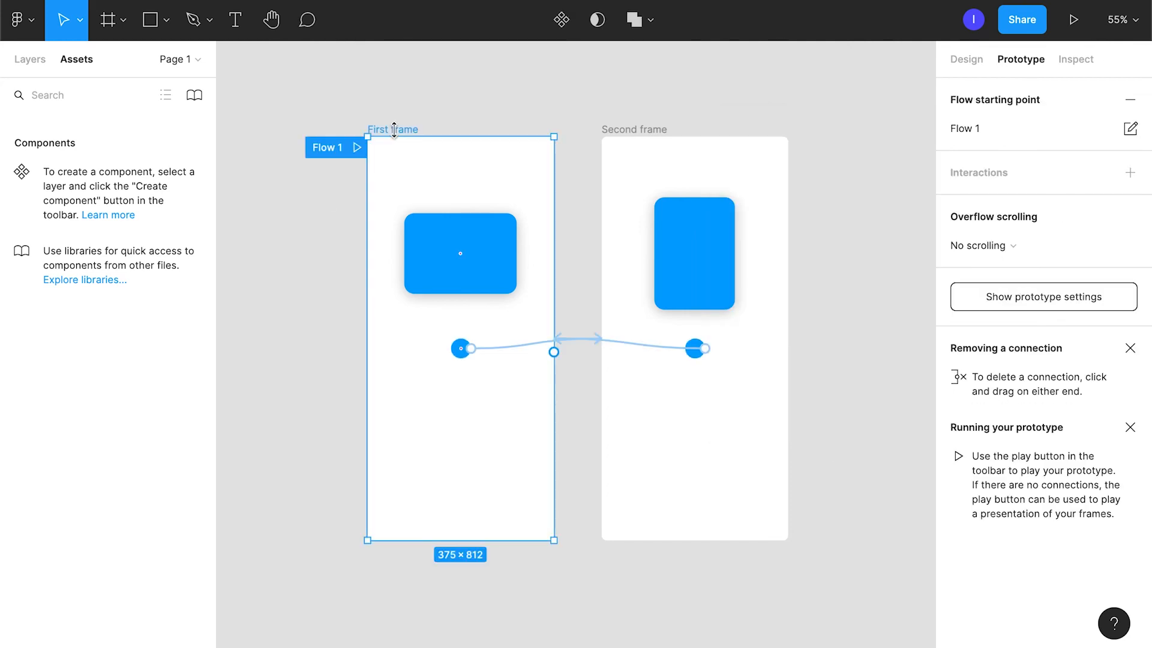
pyautogui.click(1074, 24)
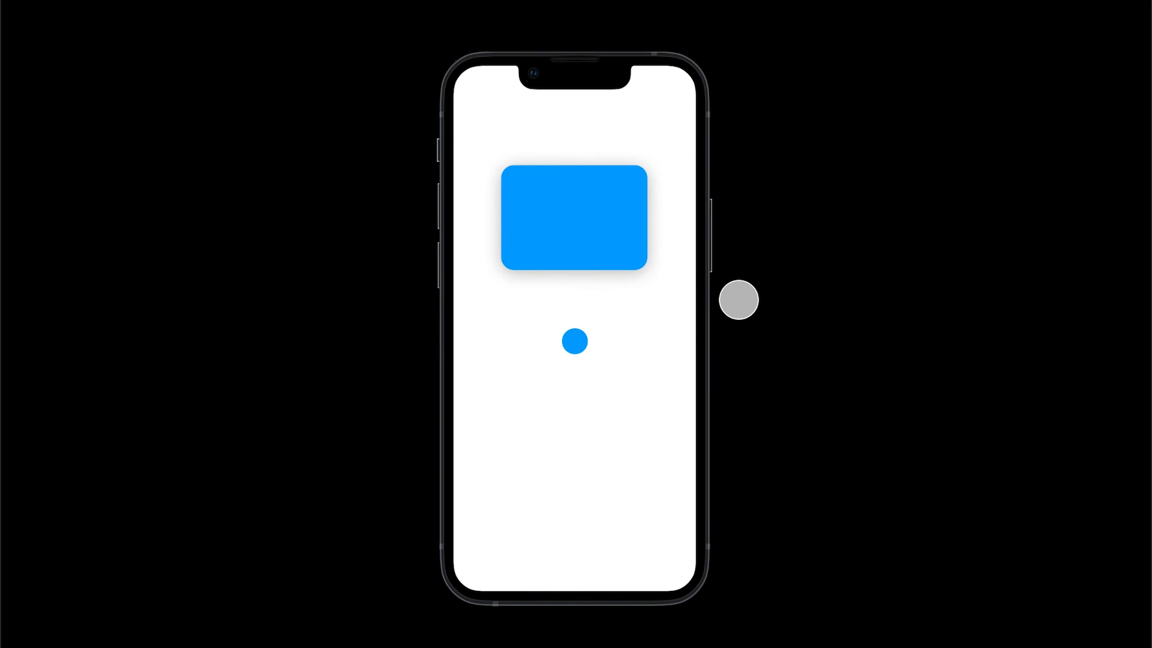
pyautogui.click(576, 345)
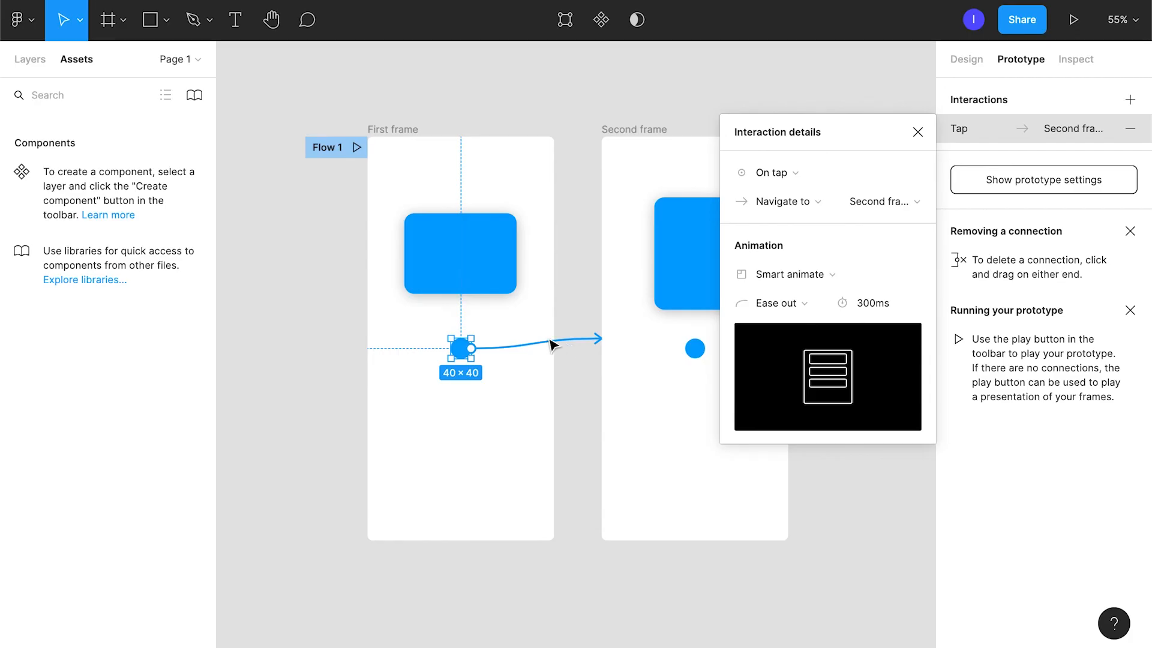
# Set the animation duration of both circle connections to 150 ms and test the transition in the prototype.
pyautogui.click(869, 304)
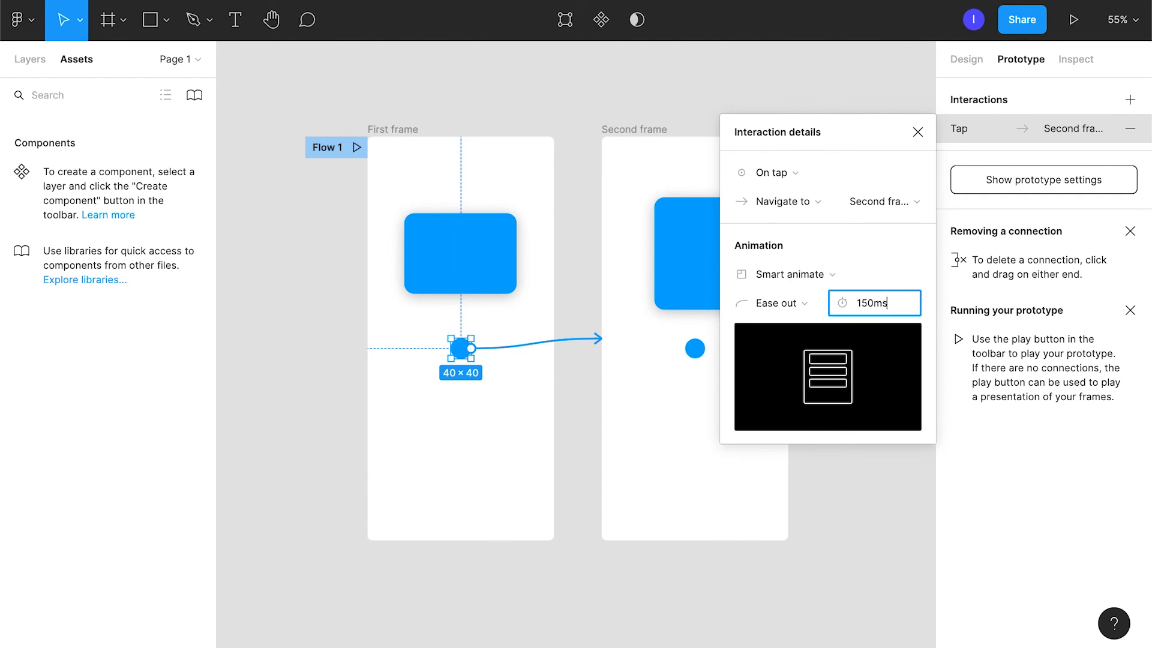
pyautogui.press('Return')
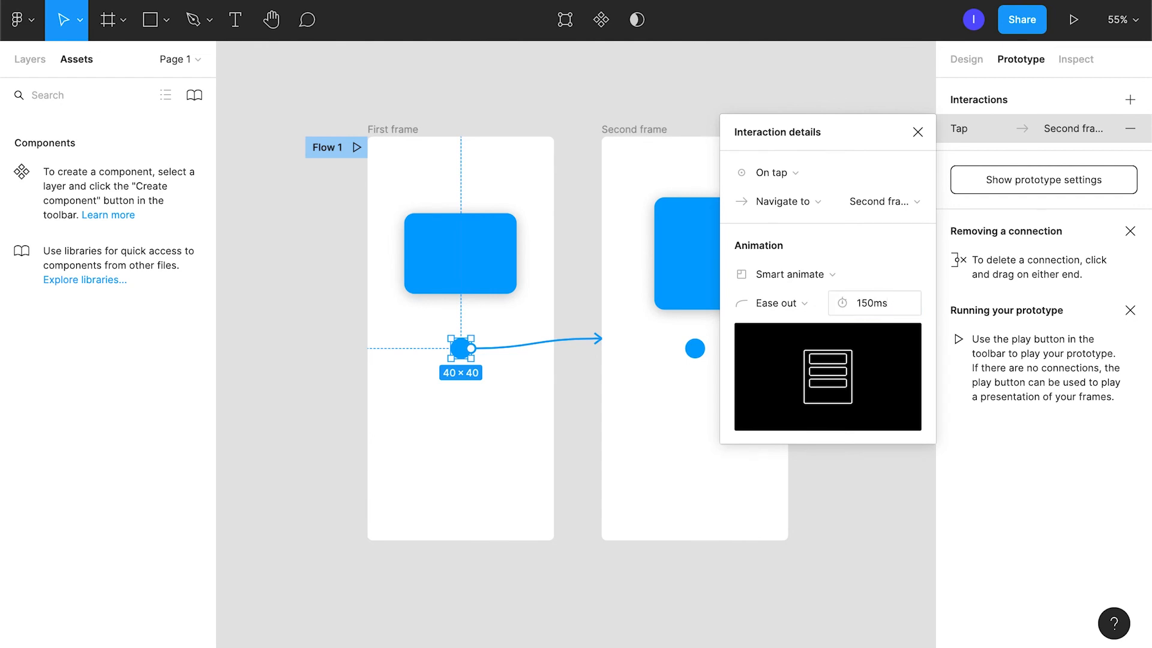
pyautogui.click(696, 351)
pyautogui.click(594, 339)
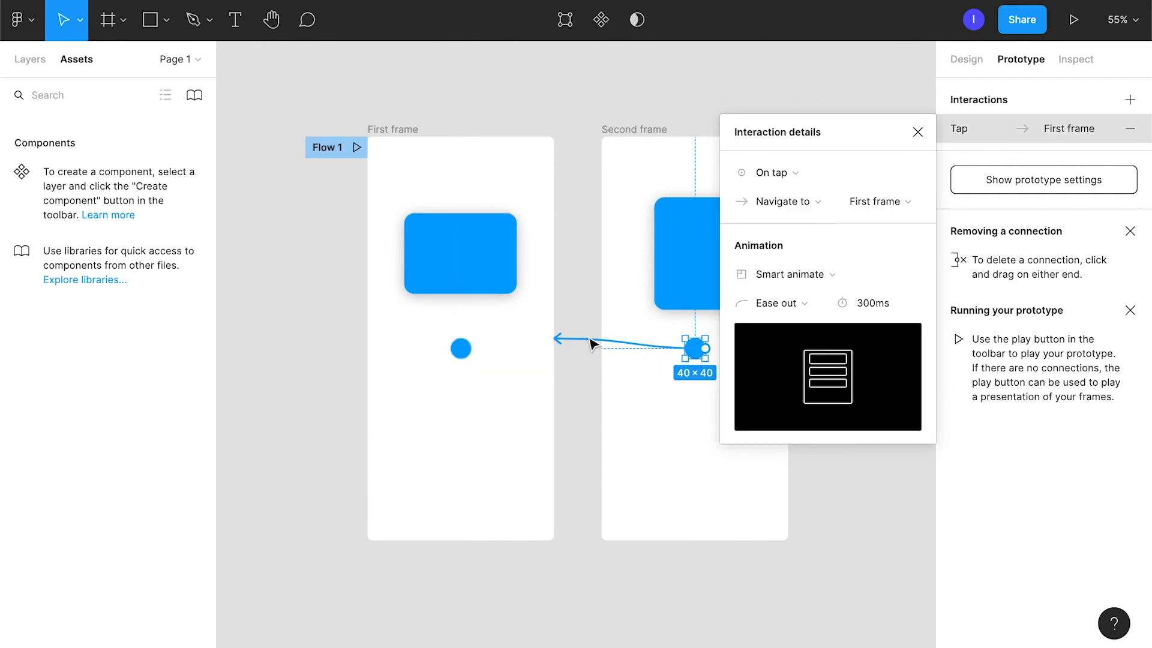
pyautogui.click(862, 304)
pyautogui.write('15')
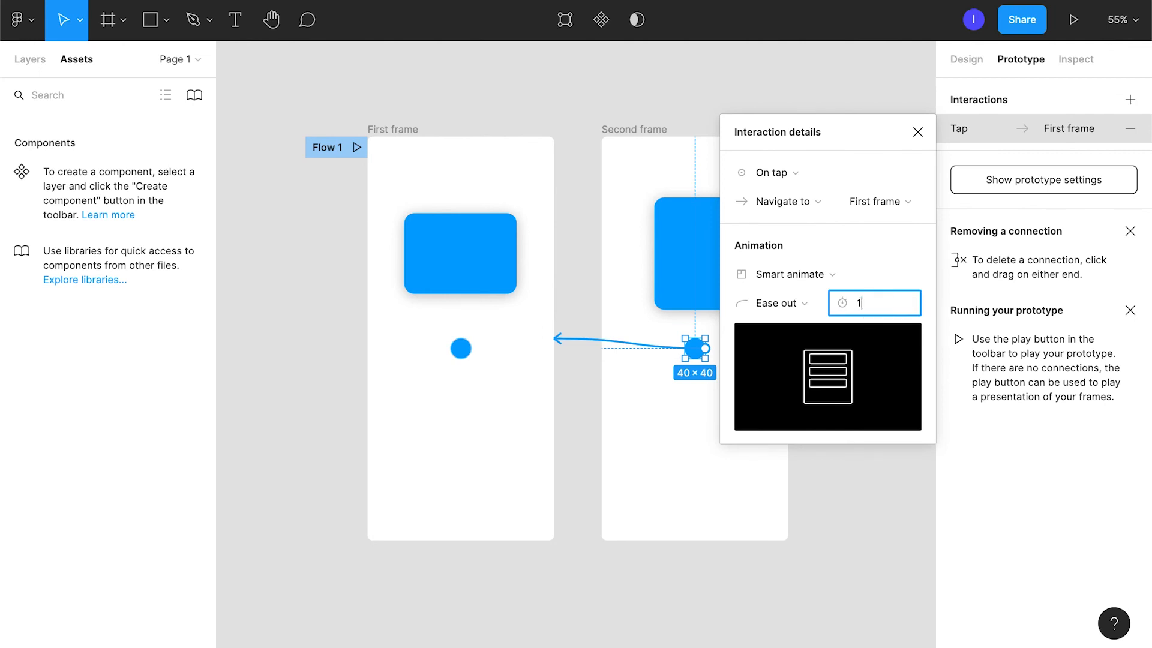
pyautogui.write('0')
pyautogui.press('Return')
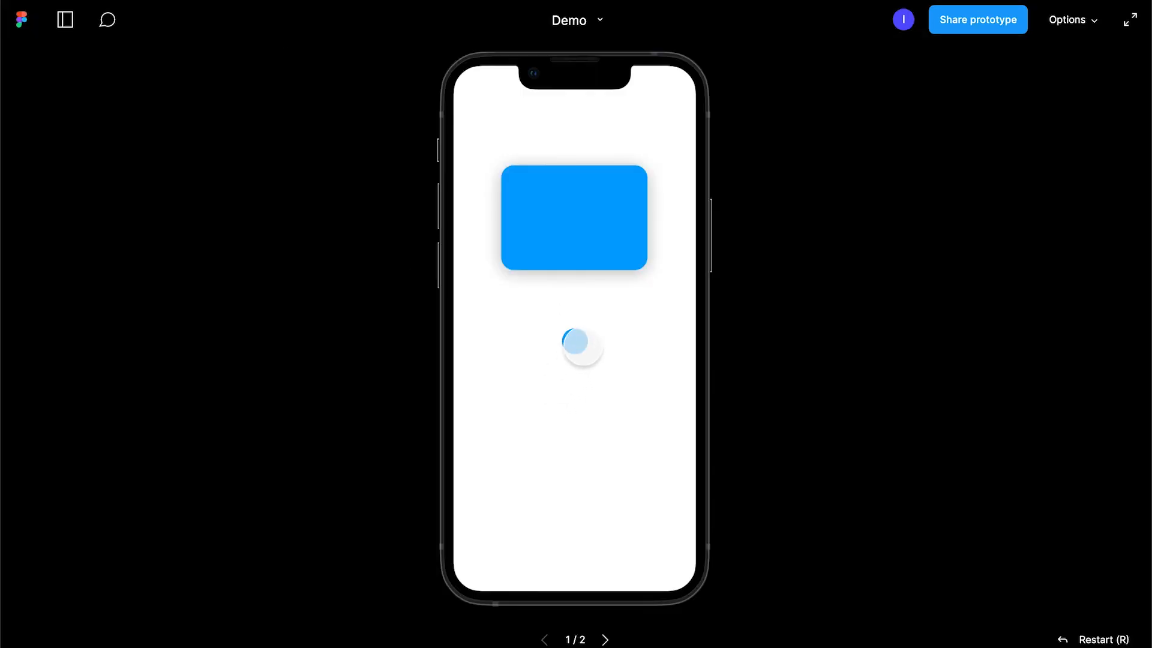
pyautogui.click(578, 343)
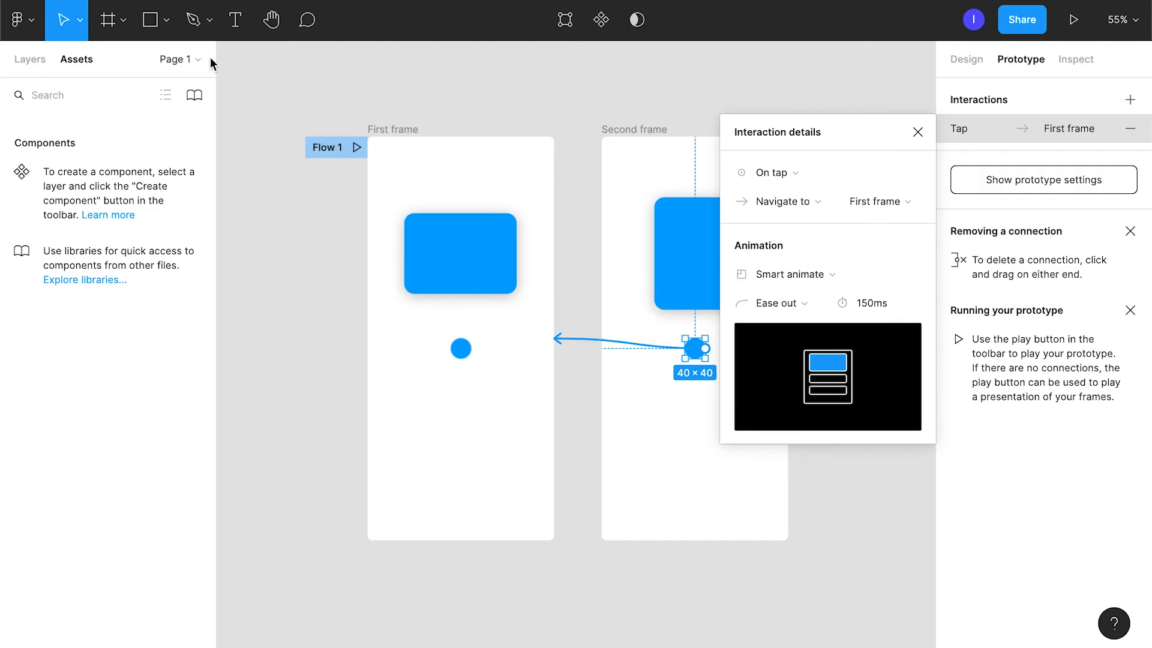
# Change the animation of the connection back to First frame to Dissolve and test both transitions in the prototype.
pyautogui.click(855, 275)
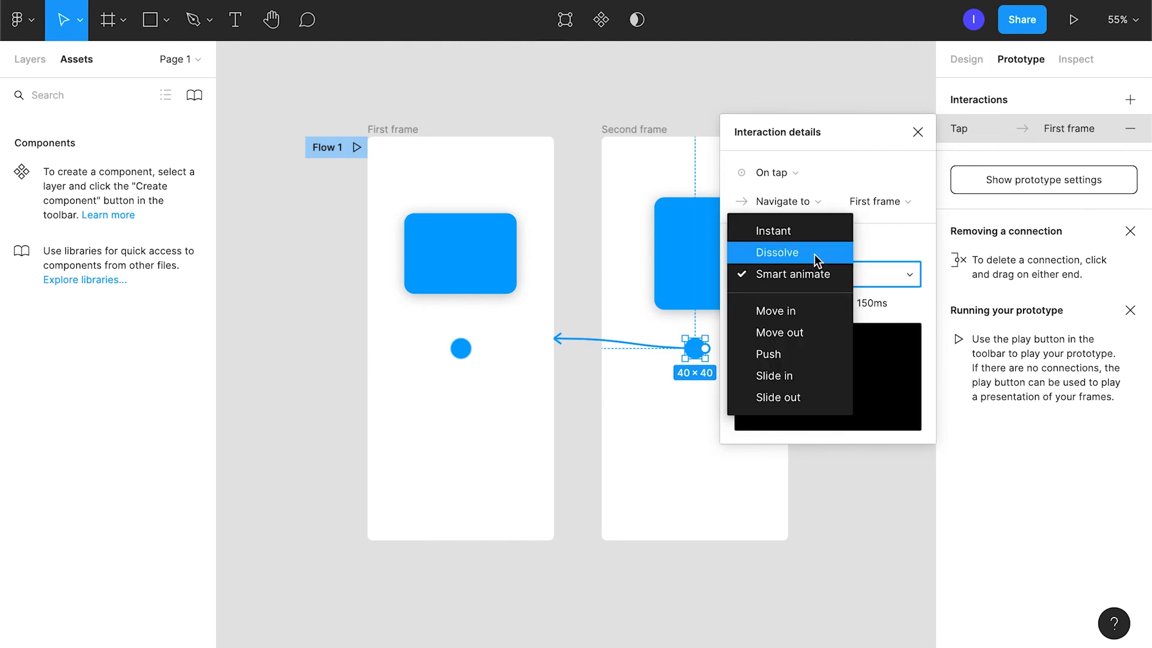
pyautogui.click(815, 254)
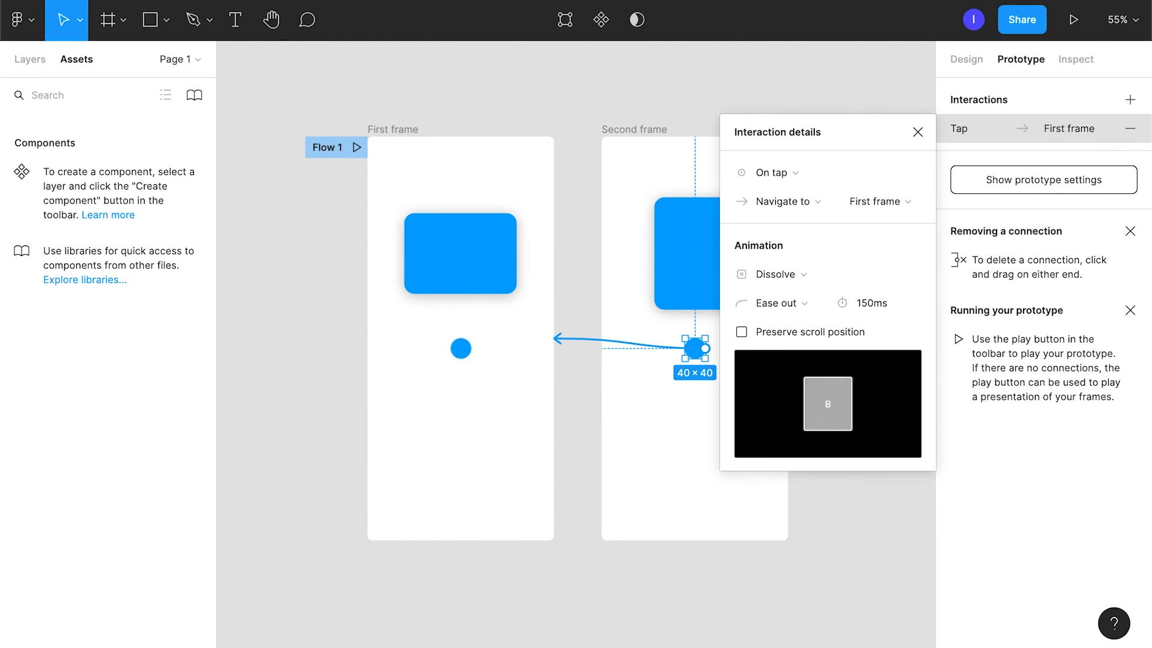
pyautogui.click(272, 1)
pyautogui.click(575, 341)
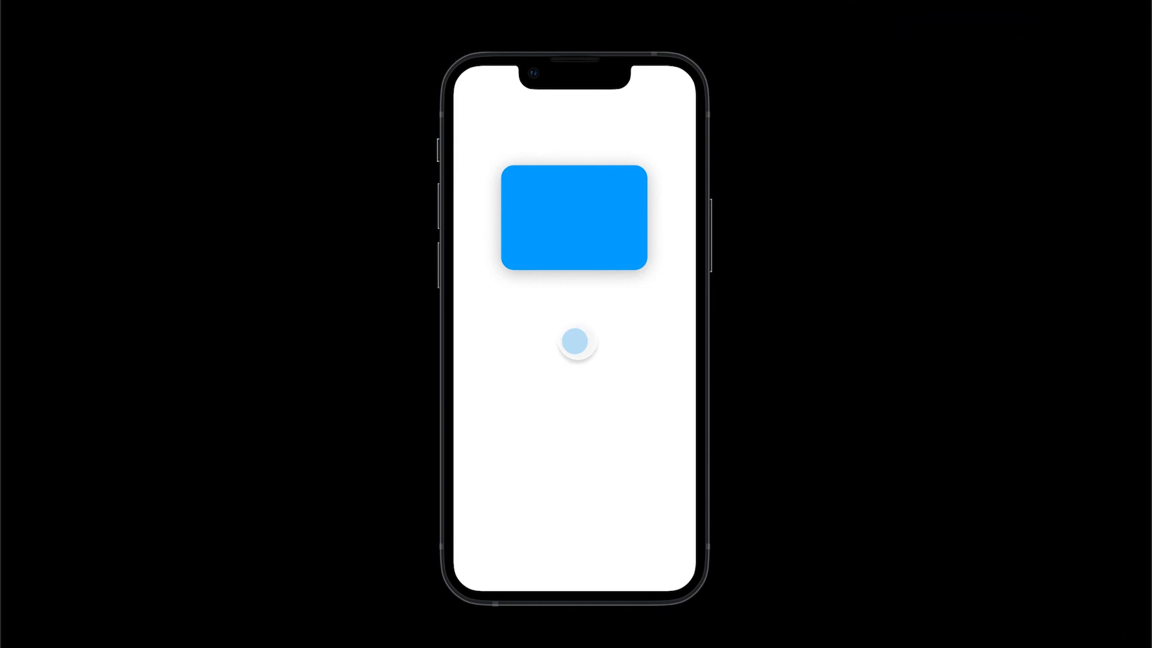
pyautogui.click(578, 342)
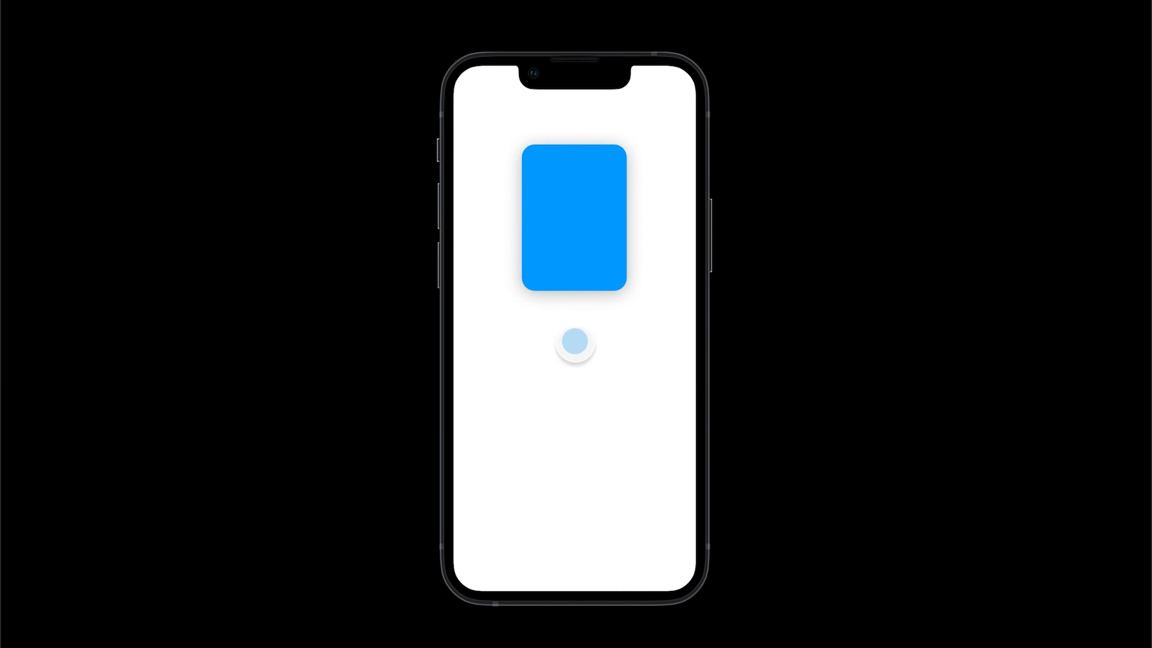
pyautogui.click(575, 341)
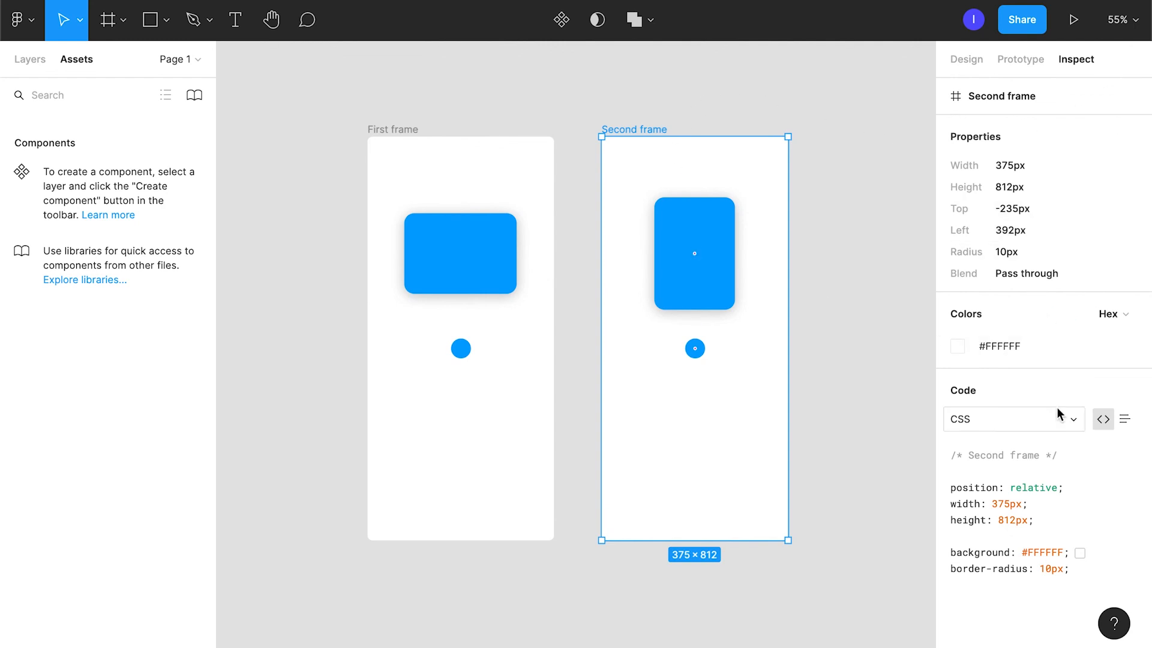
# Inspect the properties, colours, interactions and CSS code of the circle in Second frame.
pyautogui.click(695, 353)
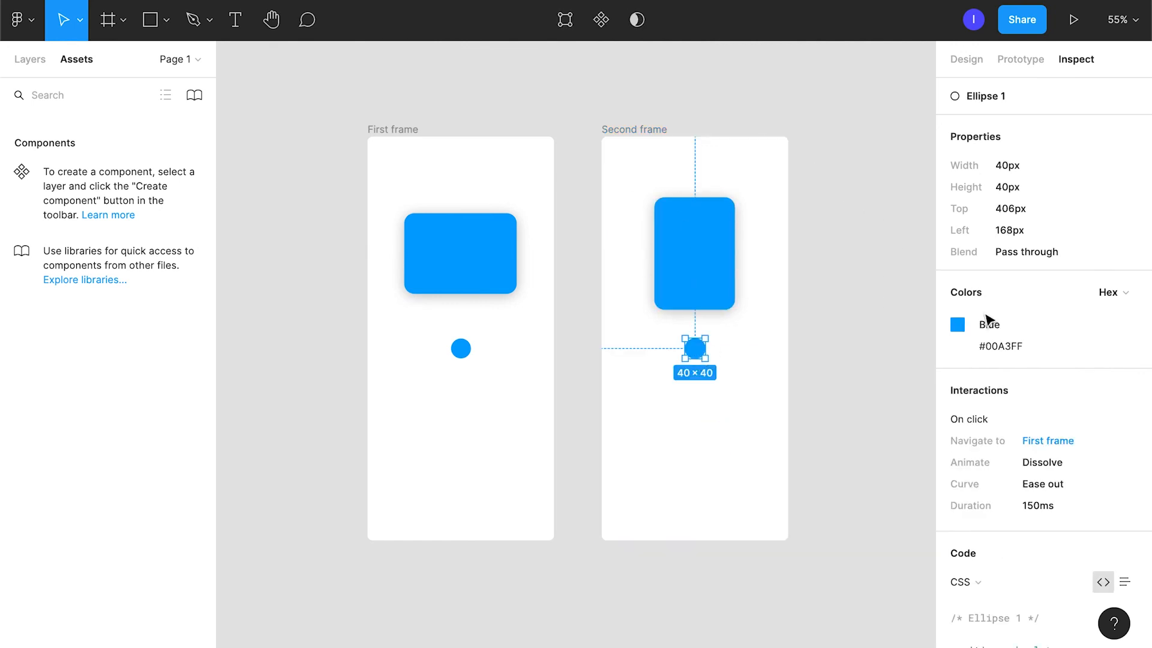
pyautogui.scroll(-3, 1118, 459)
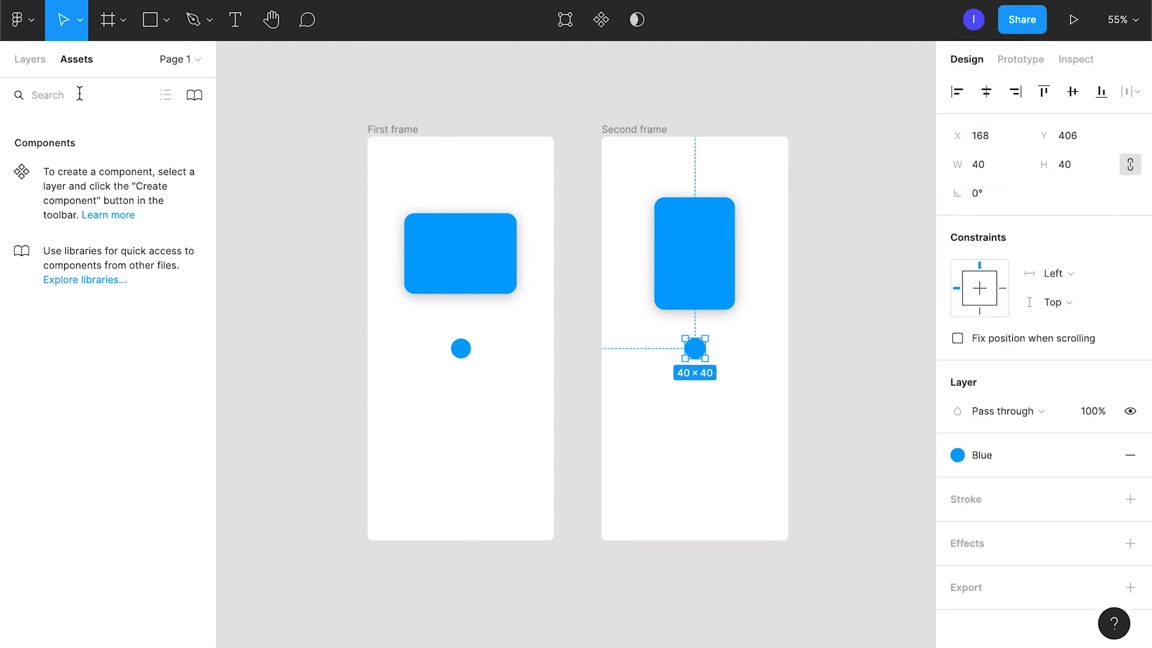
# Show the layer list and move Second frame's circle just outside the frame's right edge to X 375, then select the frame.
pyautogui.click(32, 61)
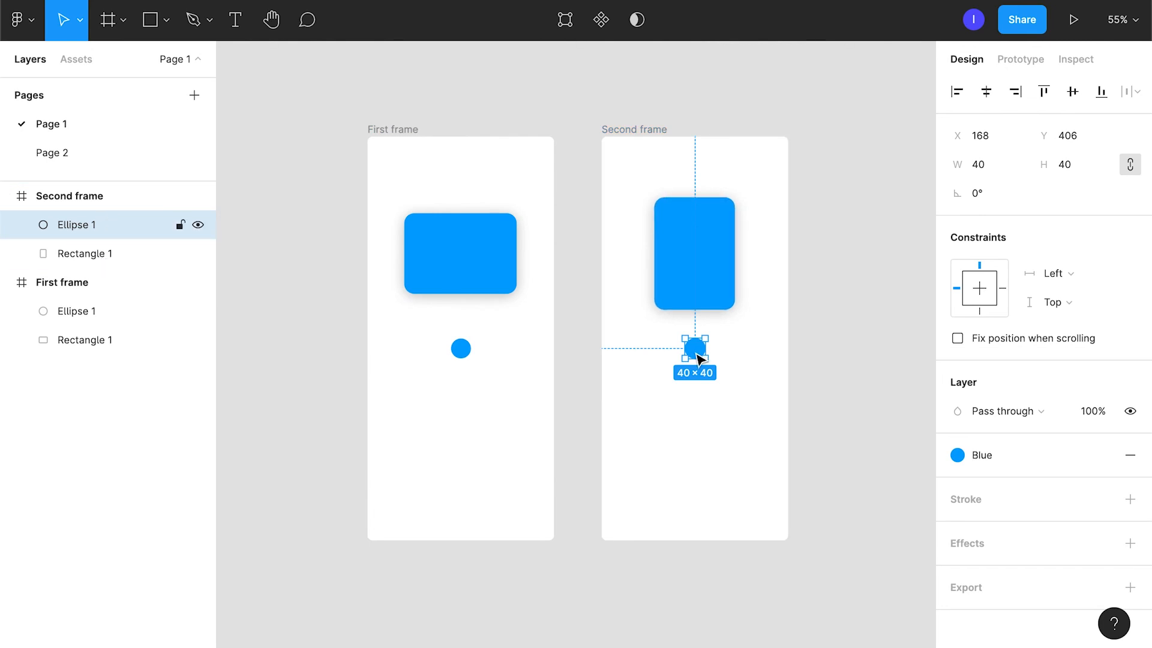
pyautogui.moveTo(697, 358); pyautogui.dragTo(835, 344)
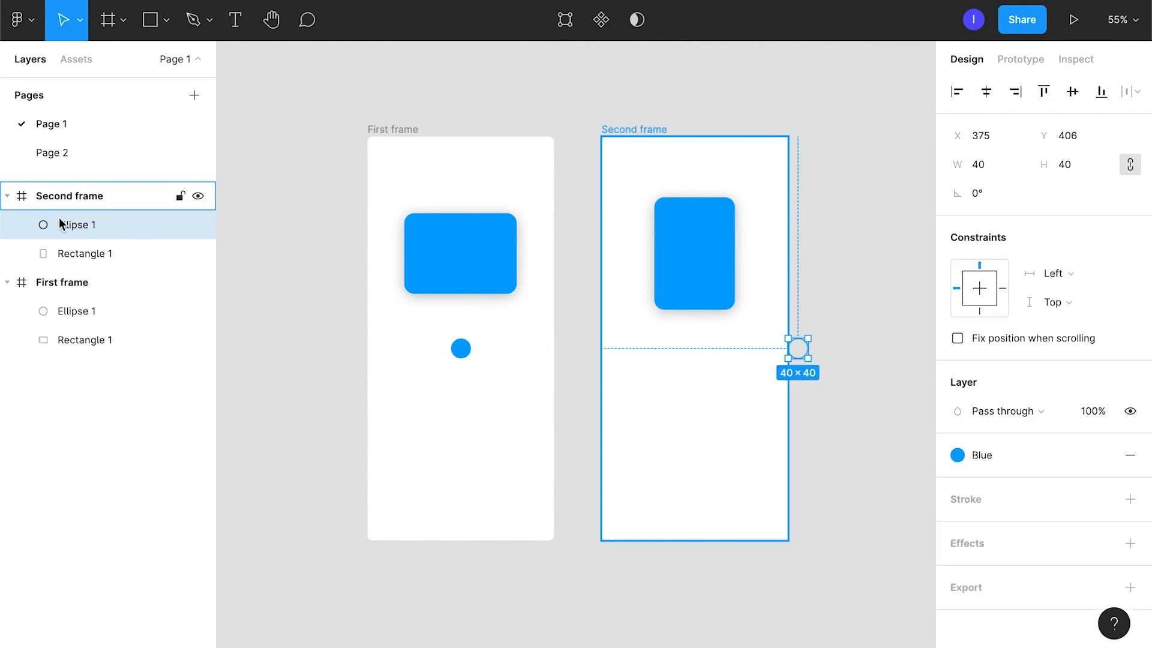
pyautogui.click(110, 199)
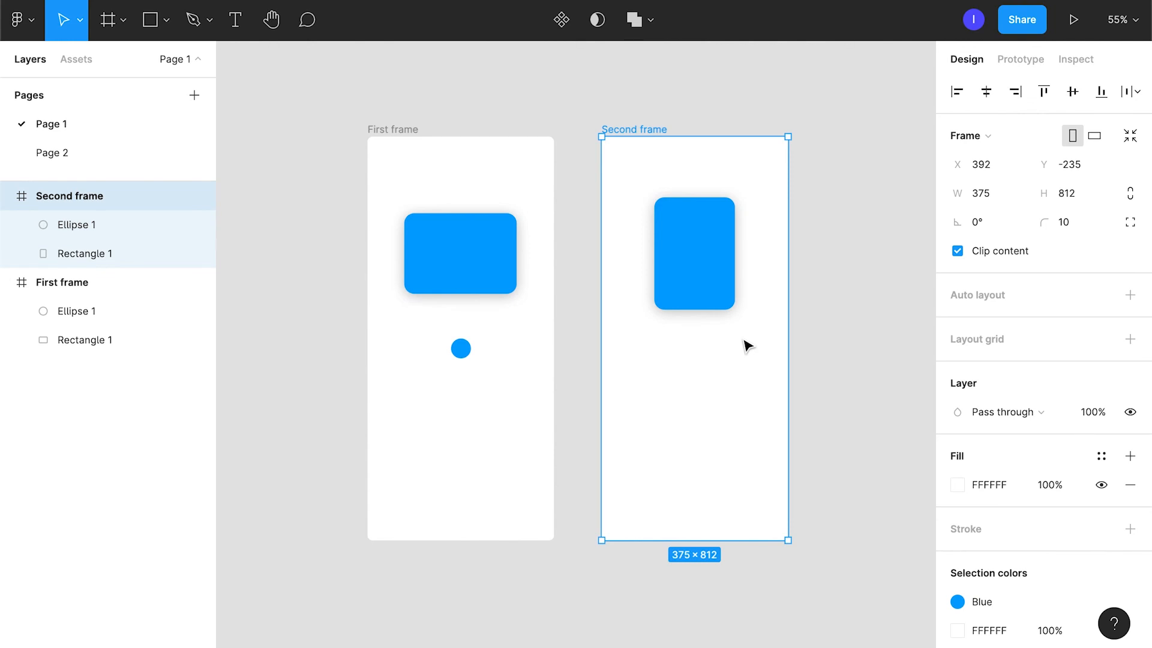
# Centre Second frame's circle horizontally within the frame and move its layer out of the frame to the top level above it.
pyautogui.click(82, 224)
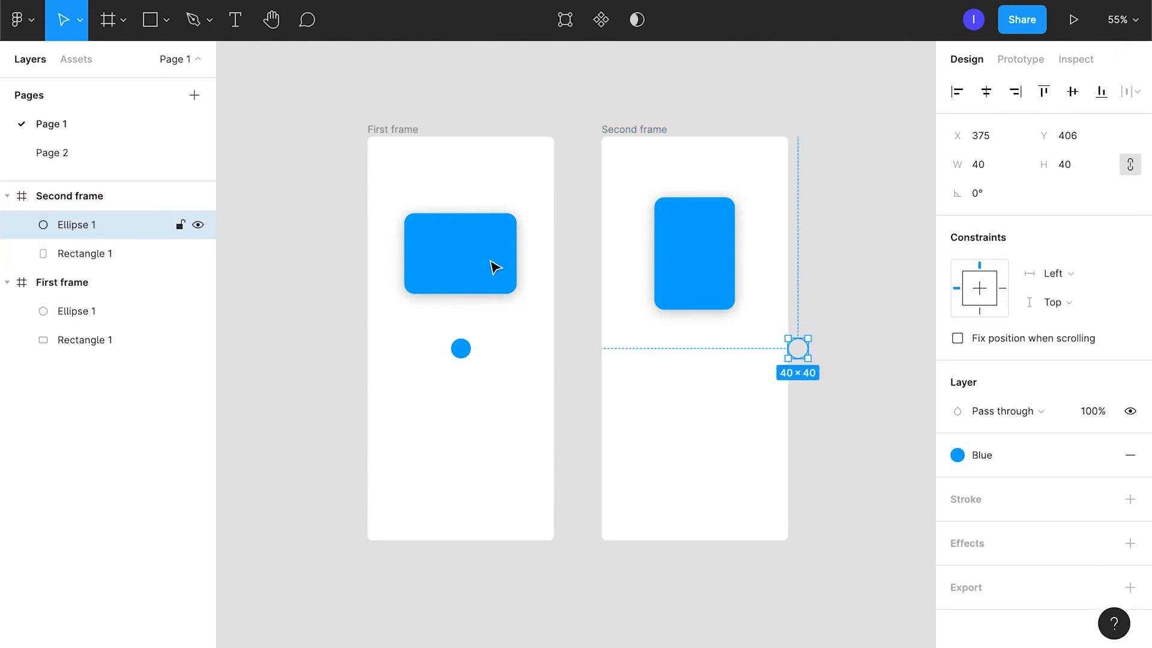
pyautogui.click(988, 92)
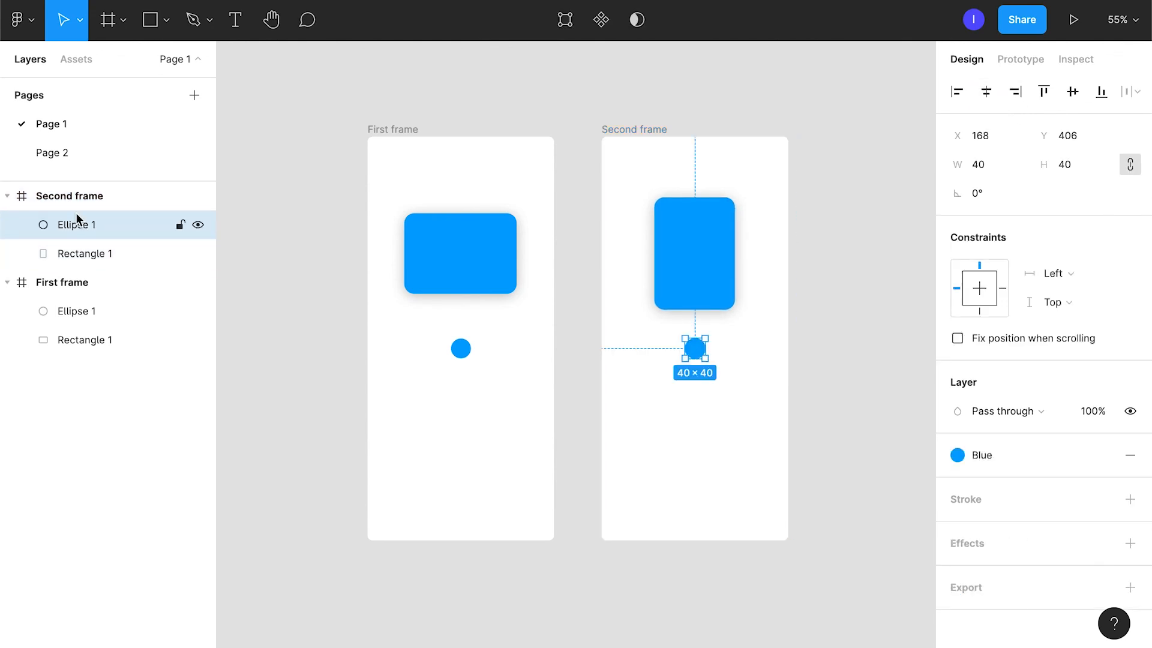
pyautogui.moveTo(77, 221); pyautogui.dragTo(47, 194)
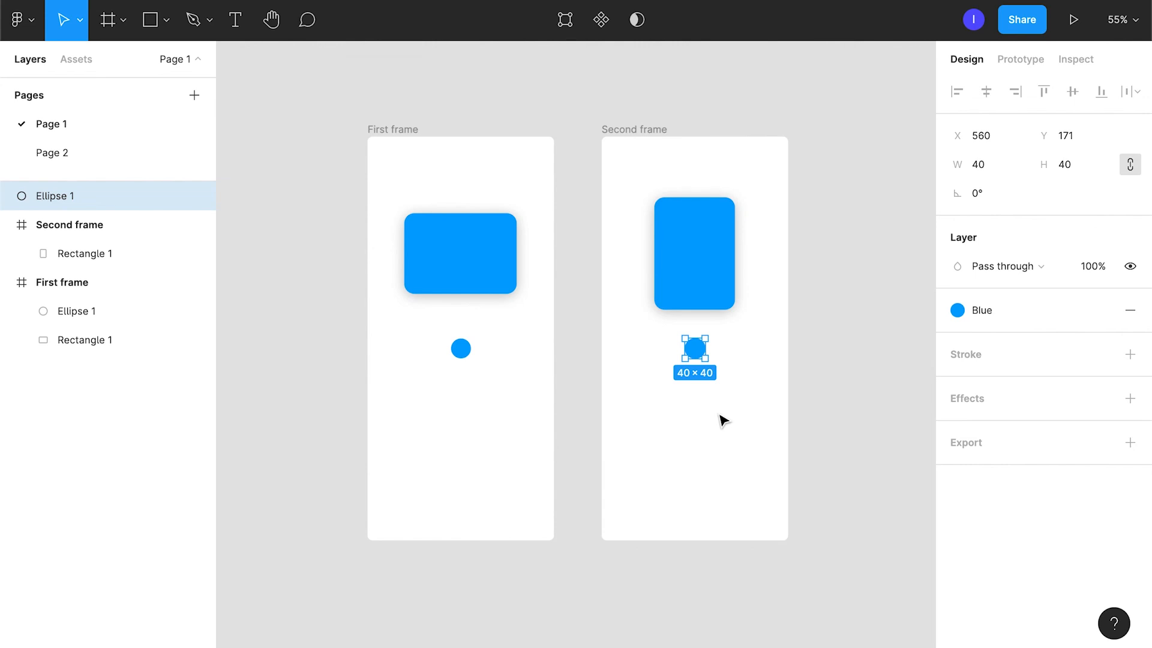
# Move Second frame without its detached circle diagonally down and to the right, to about X 526, Y -114.
pyautogui.click(103, 223)
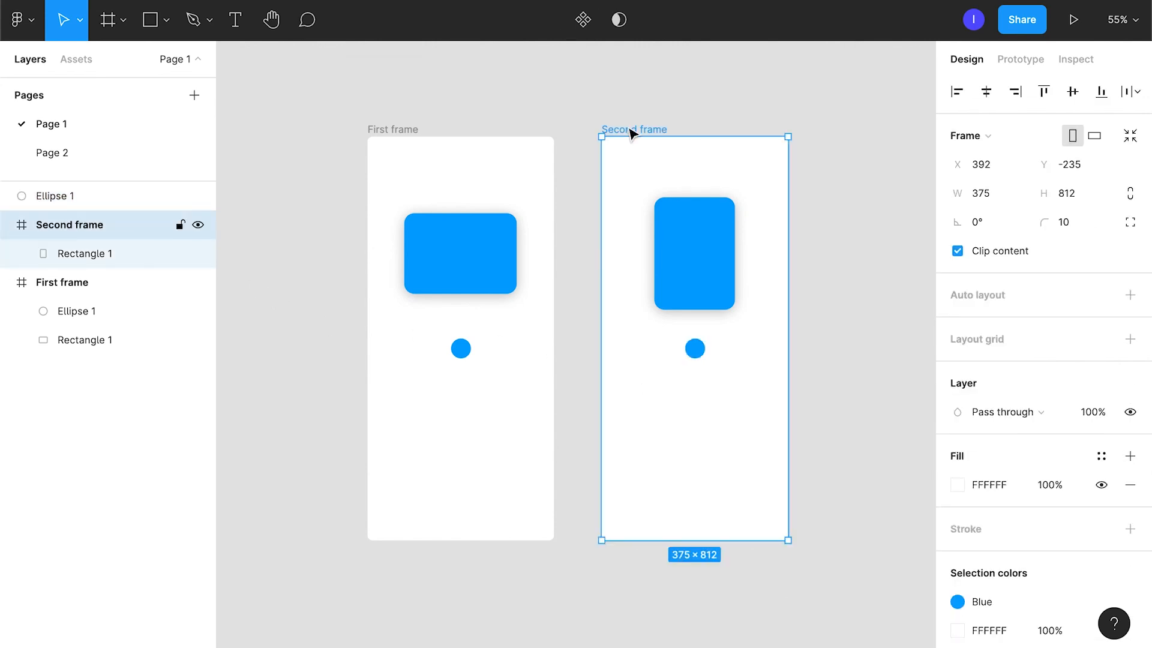
pyautogui.moveTo(632, 132); pyautogui.dragTo(699, 193)
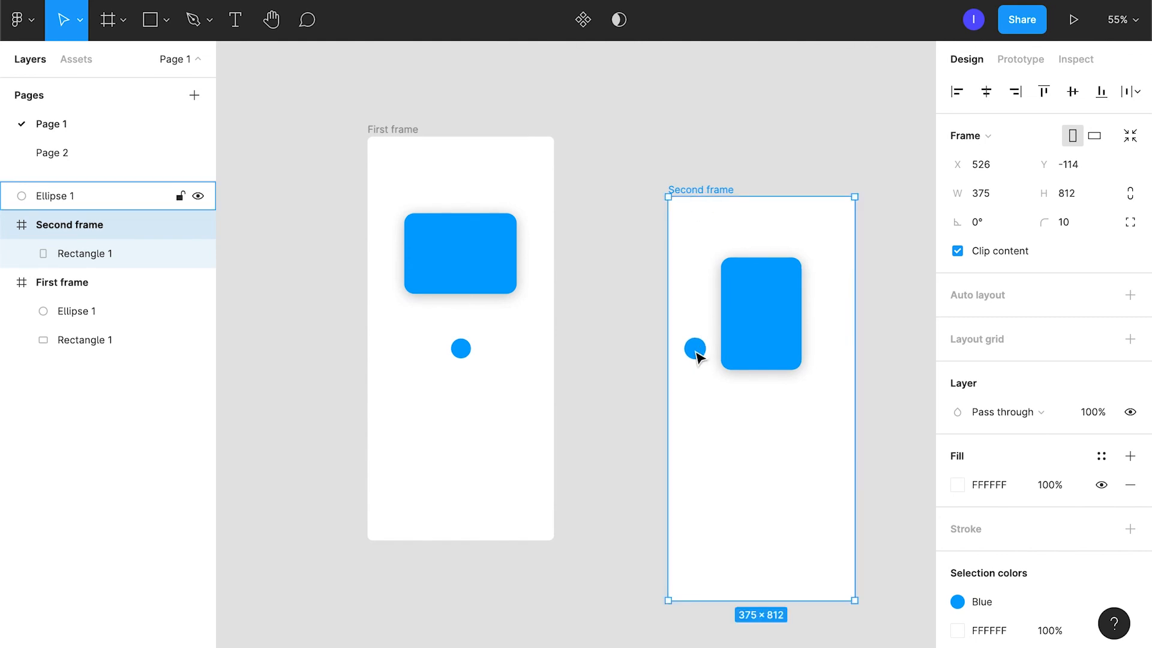
pyautogui.scroll(-3, 1132, 477)
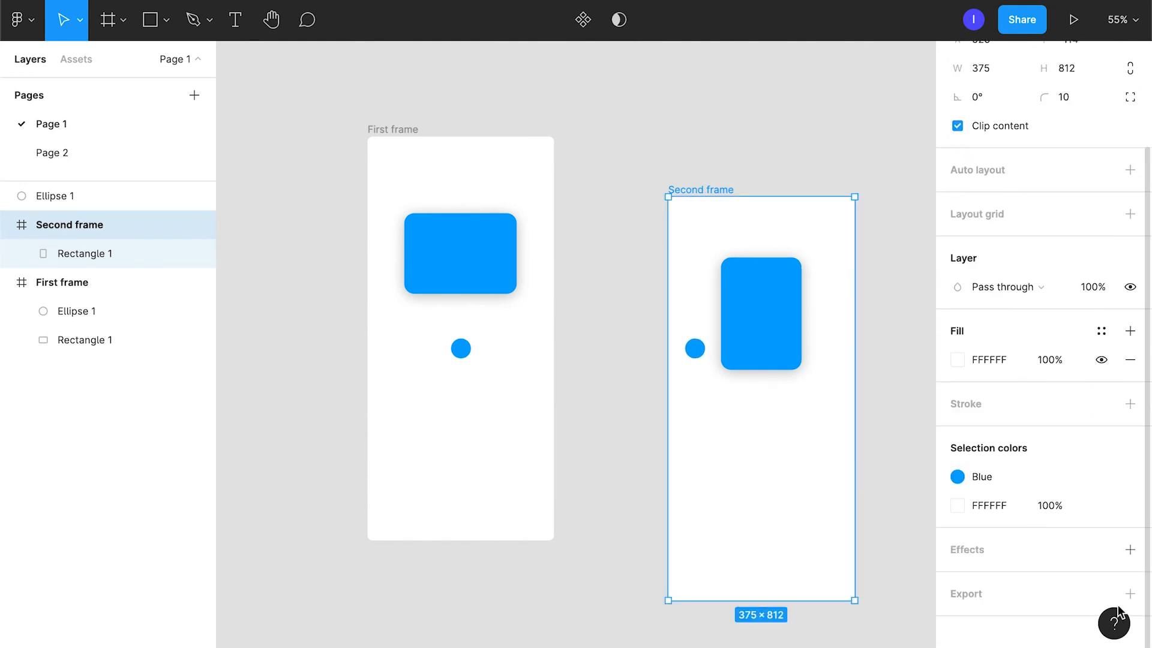